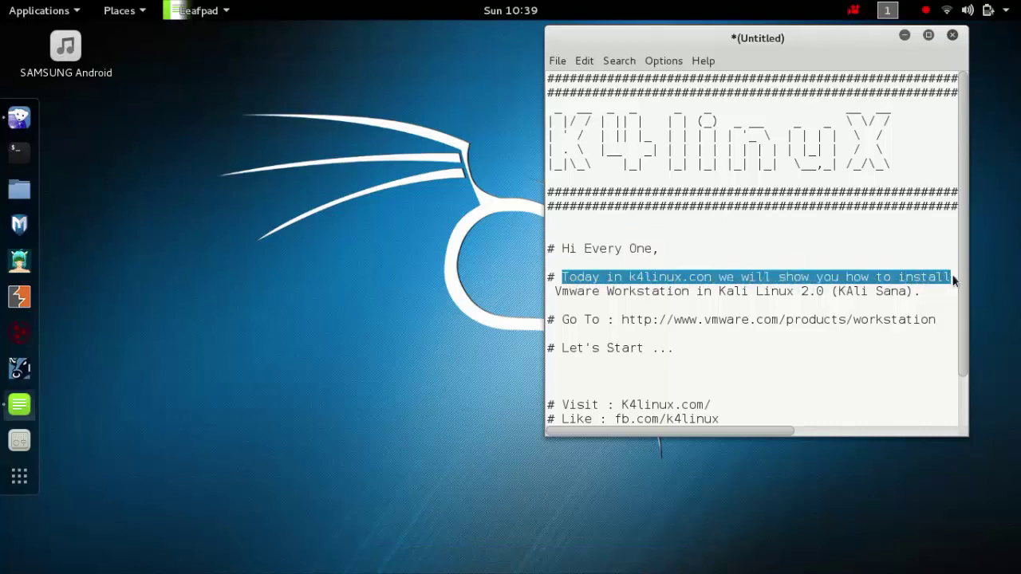
drag(551, 291, 896, 300)
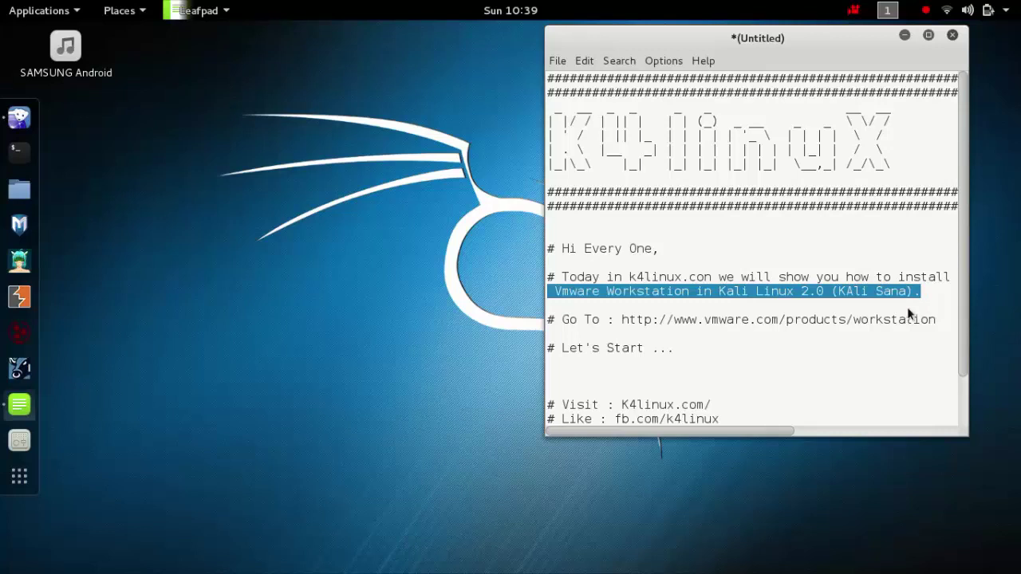
drag(563, 319, 941, 326)
key(ctrl+c)
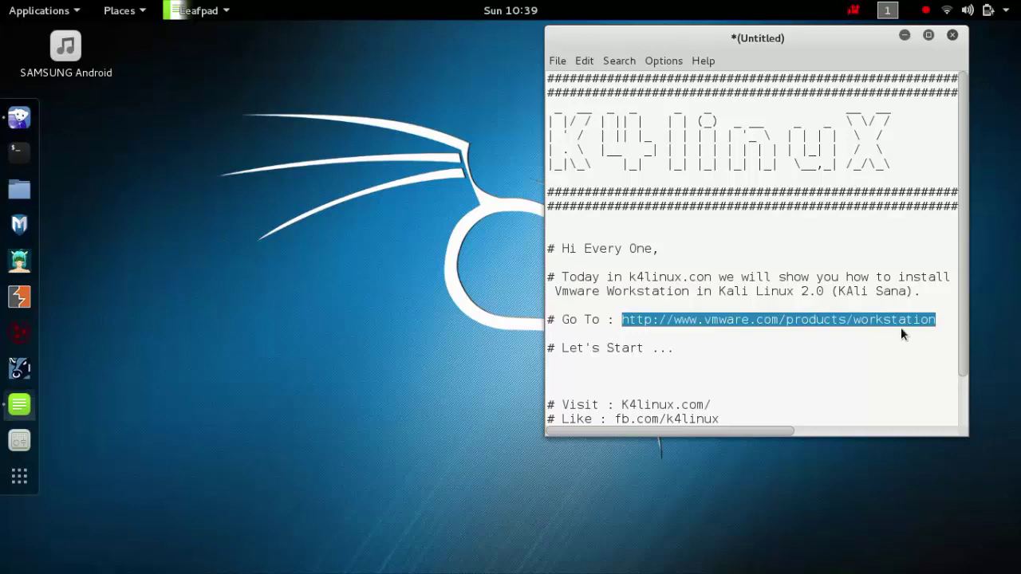
drag(676, 351, 516, 356)
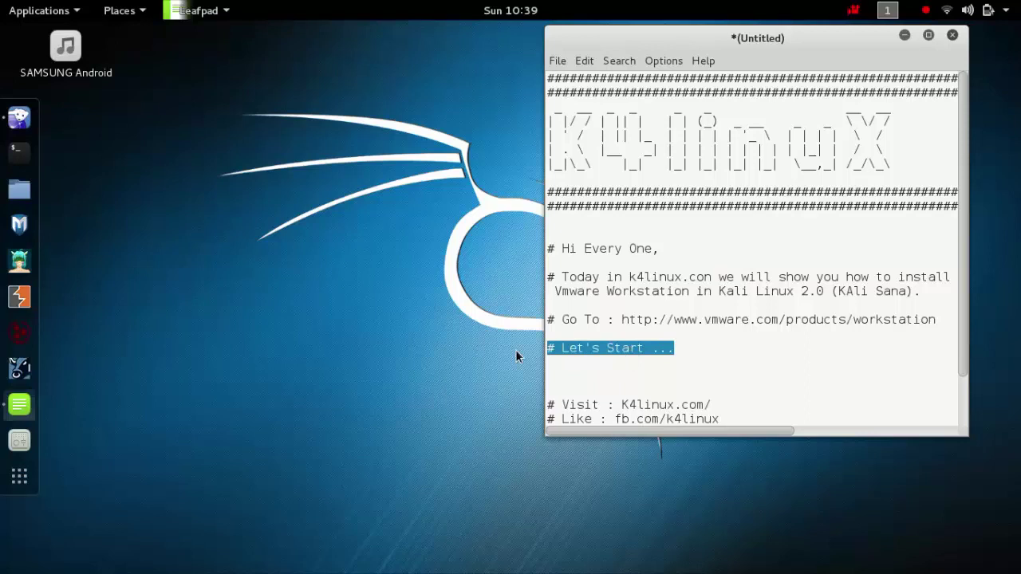
click(904, 35)
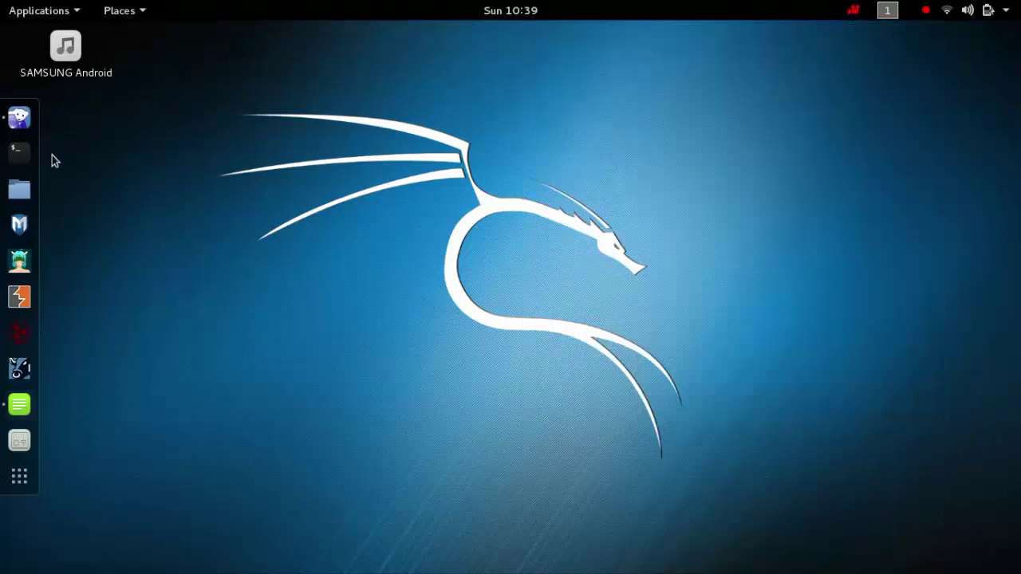
right_click(19, 120)
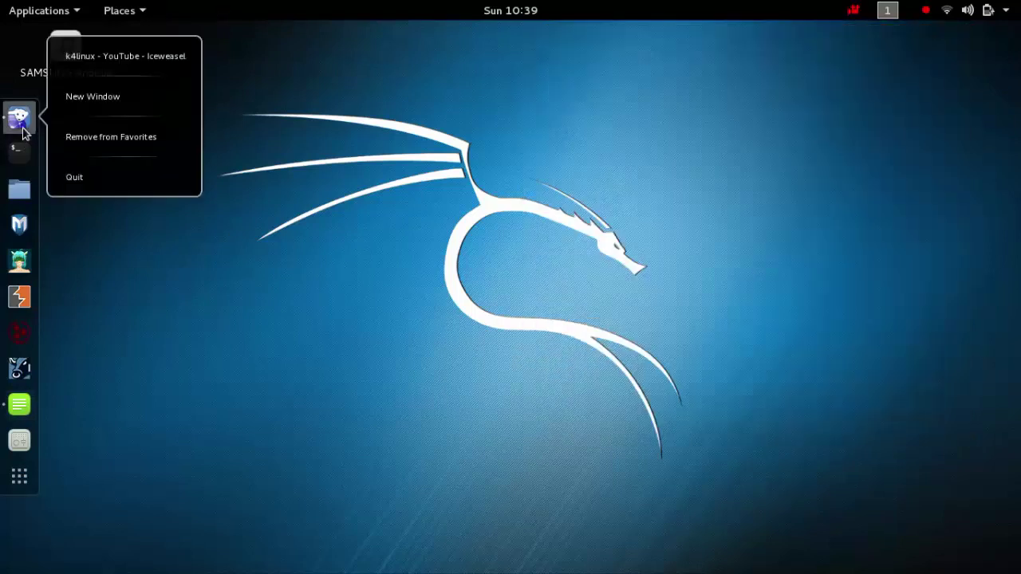
click(141, 100)
click(536, 103)
key(ctrl+v)
key(Return)
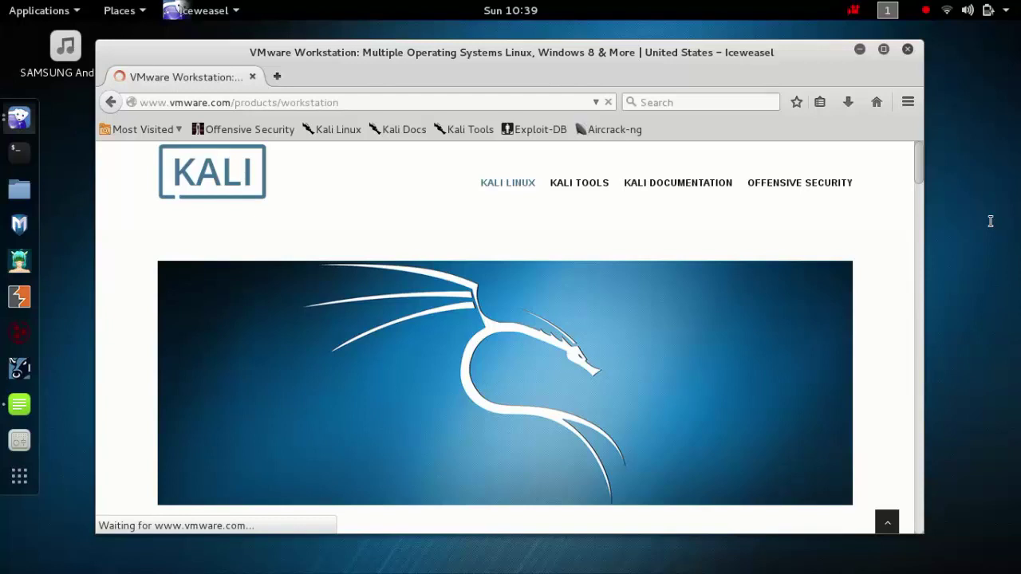
double_click(685, 73)
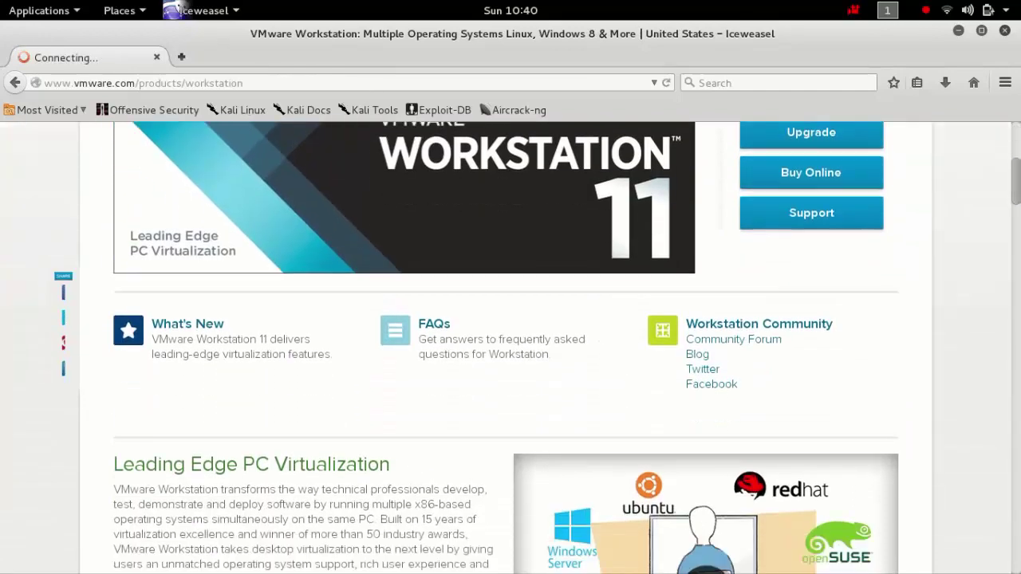
- Open the Workstation evaluation page and locate VMware Workstation 11 for Linux 64-bit
drag(1017, 180, 1017, 144)
click(832, 409)
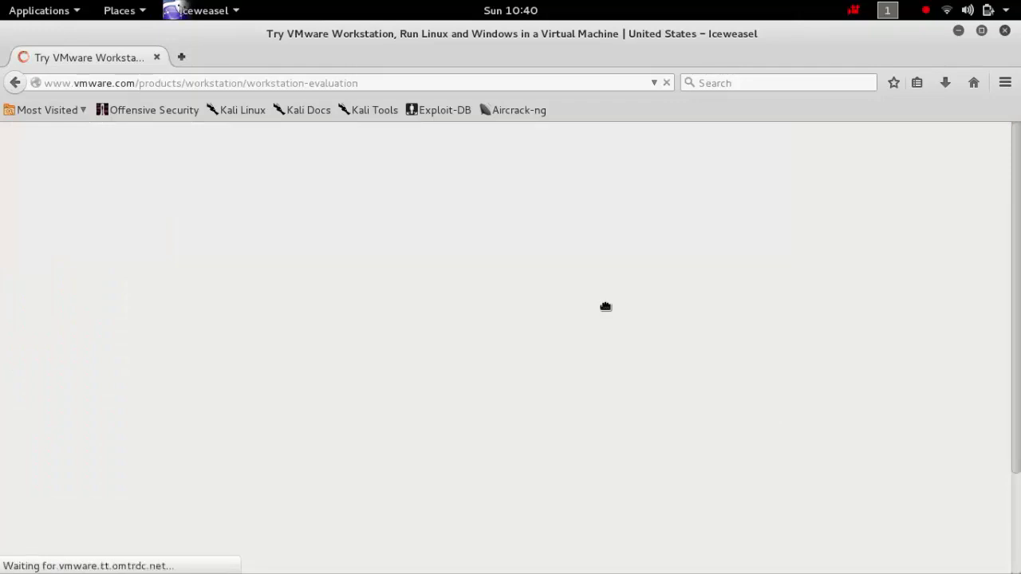
scroll(605, 307, down, 6)
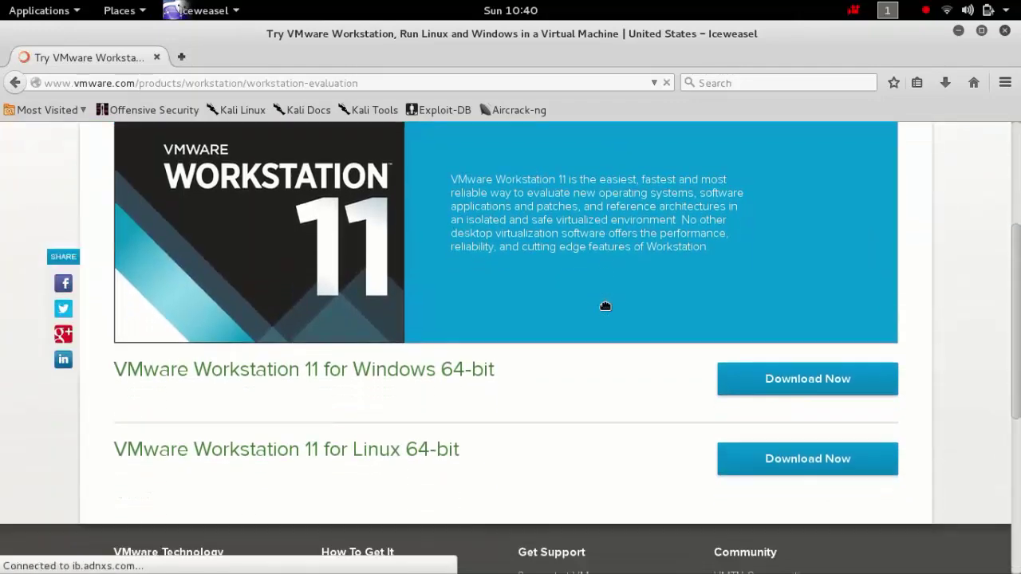
drag(348, 383, 119, 360)
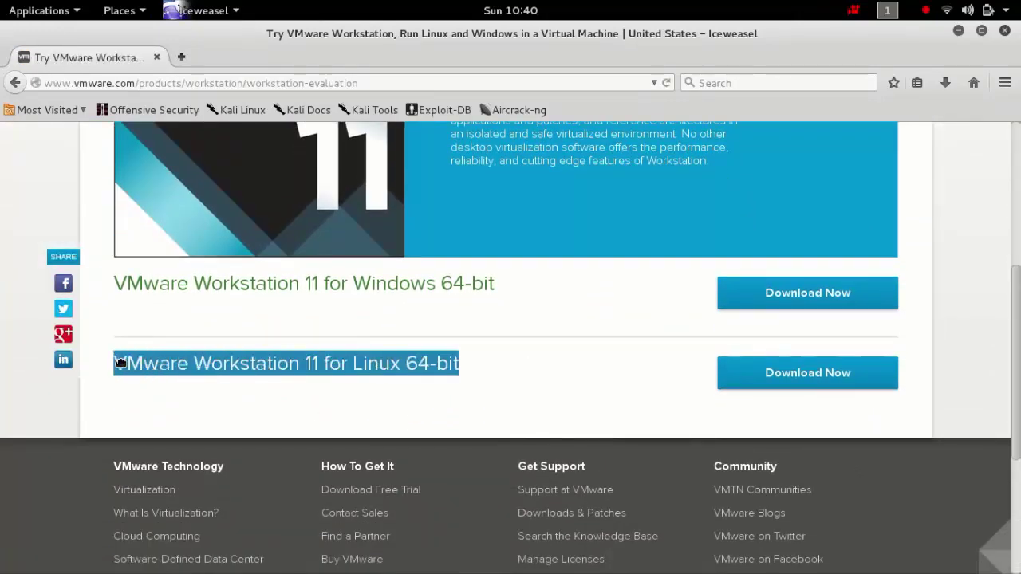
- Request the VMware Workstation 11 for Linux 64-bit download, cancel saving the file and close the browser window
click(831, 391)
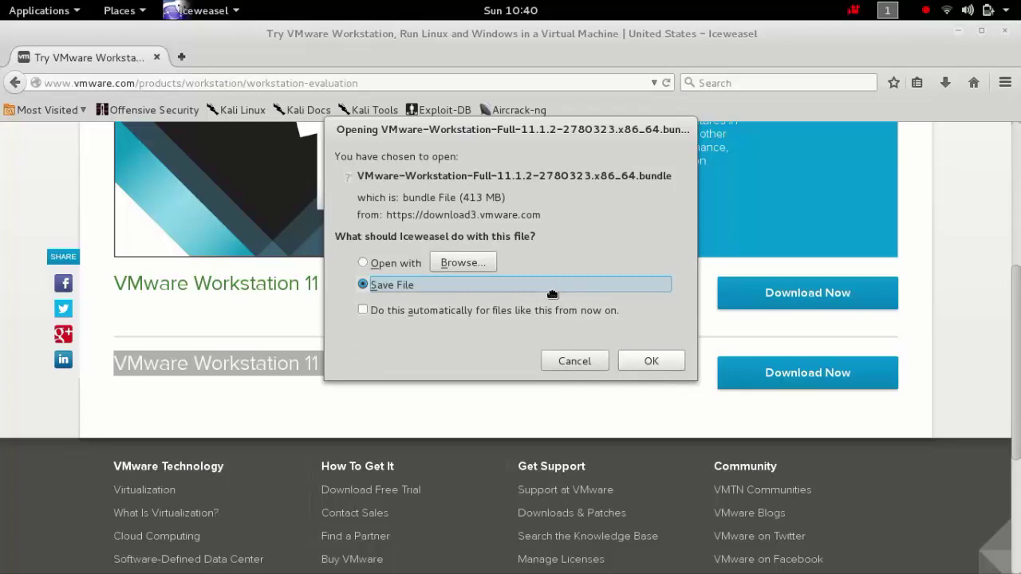
click(564, 360)
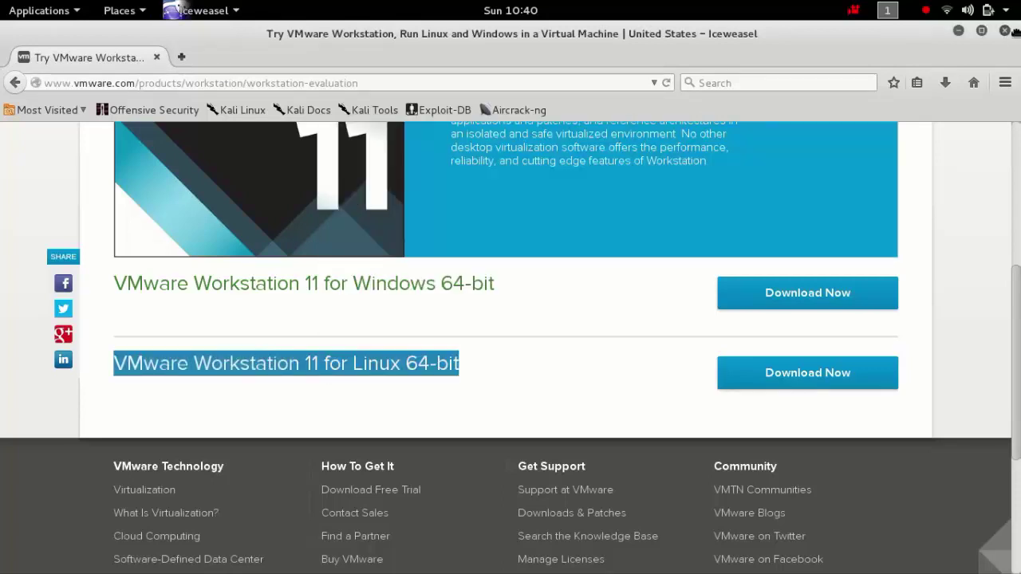
click(1003, 32)
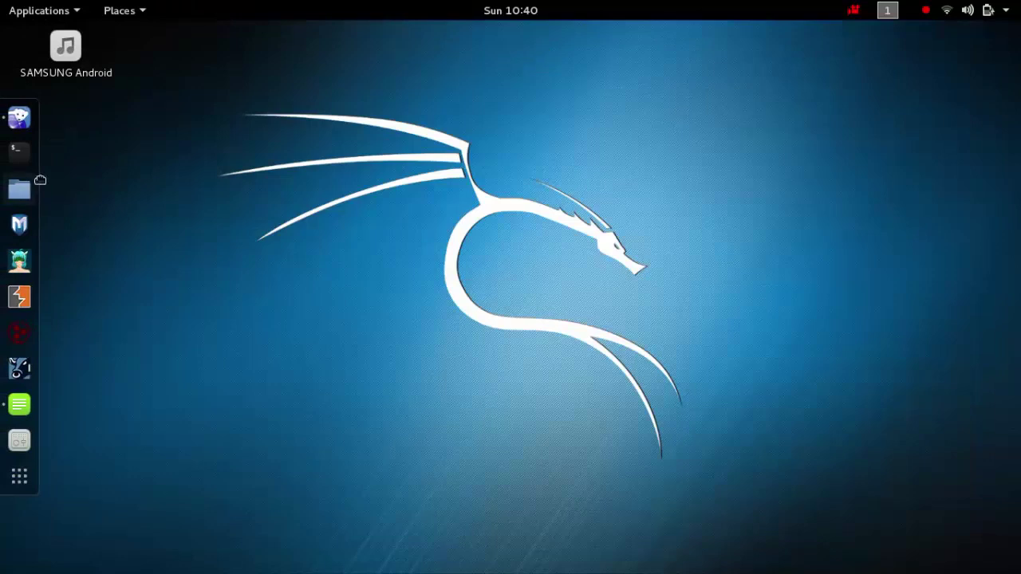
- Check the Downloads folder for the VMware Workstation bundle file and close the file manager
click(37, 198)
click(636, 154)
double_click(635, 151)
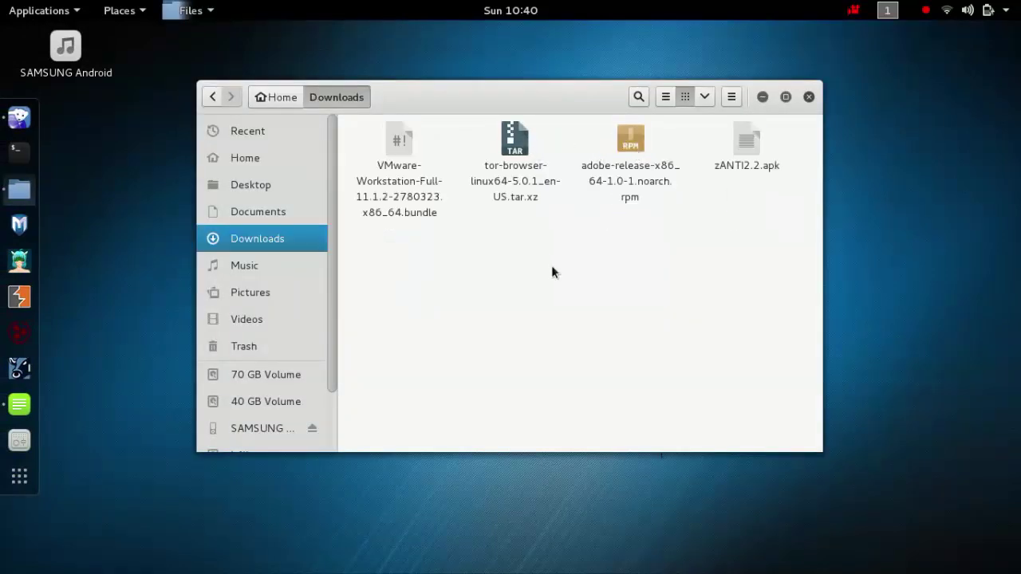
click(403, 163)
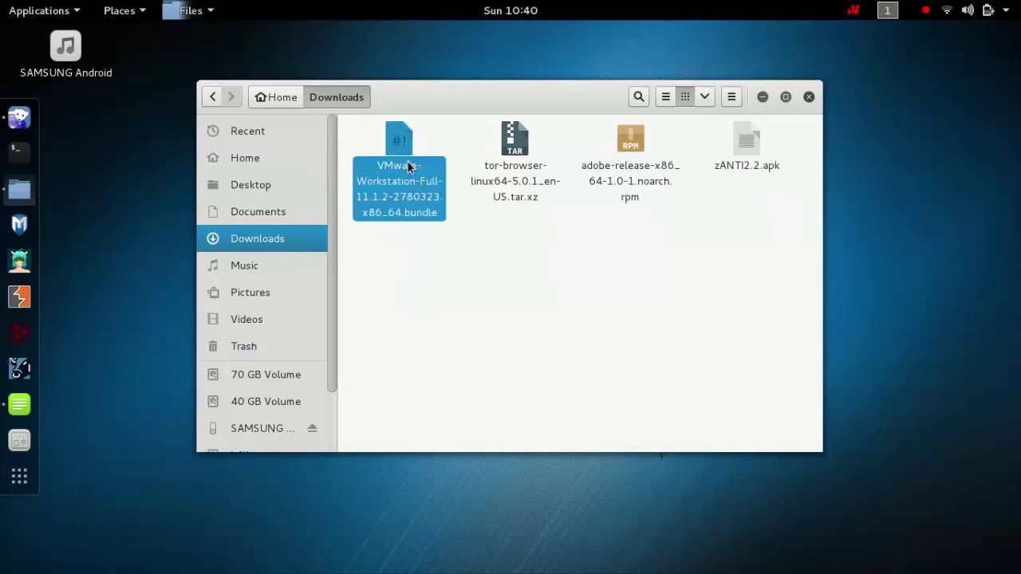
drag(447, 256, 388, 128)
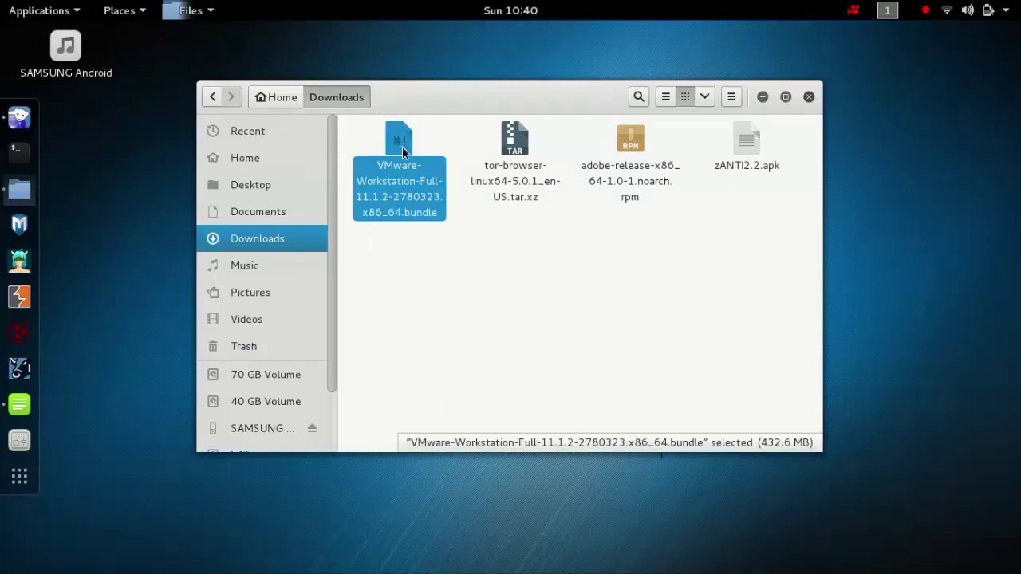
click(810, 97)
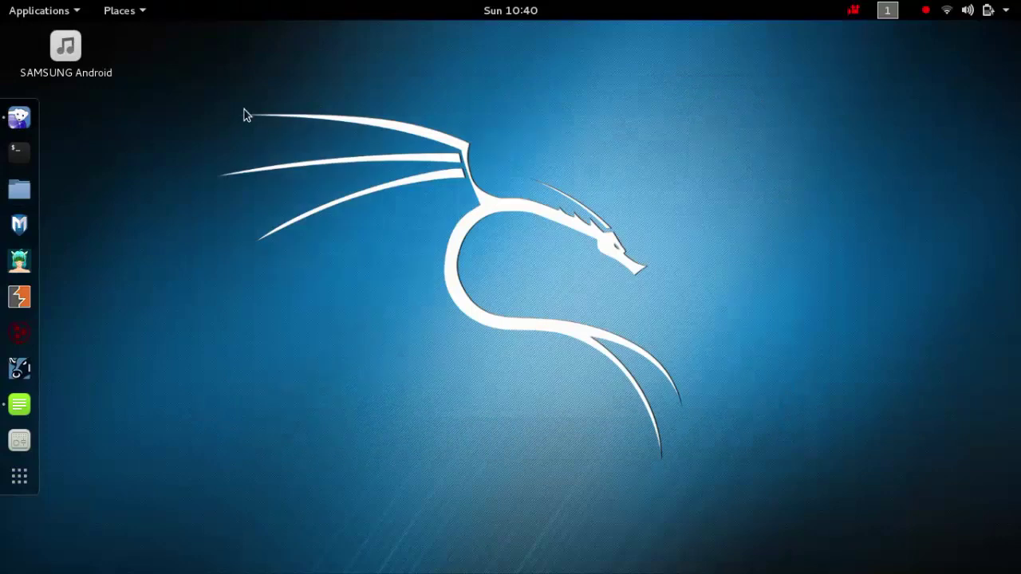
- Switch to a Terminal, enlarge its text, change to the Downloads directory and list its files
click(33, 160)
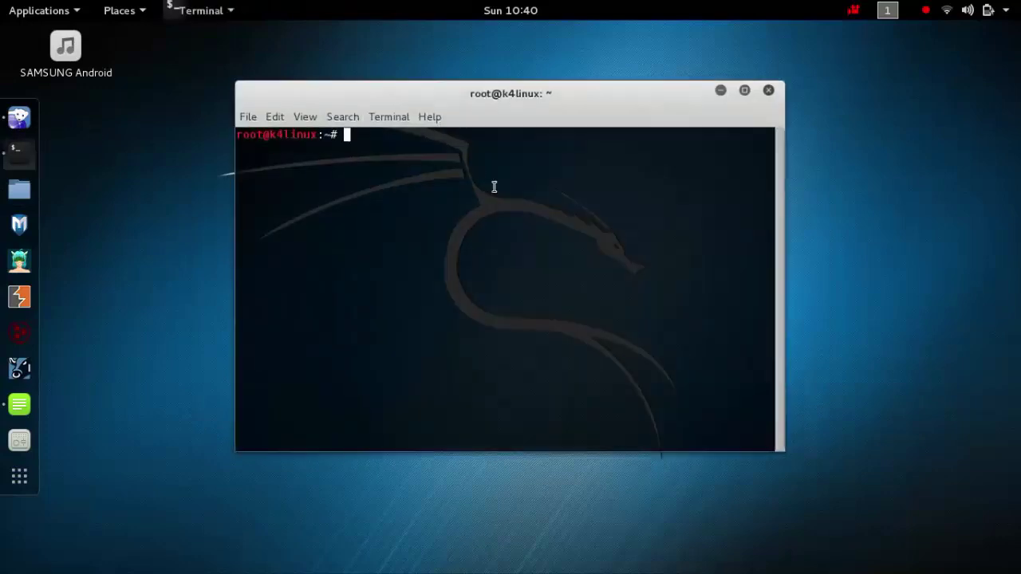
key(ctrl+plus)
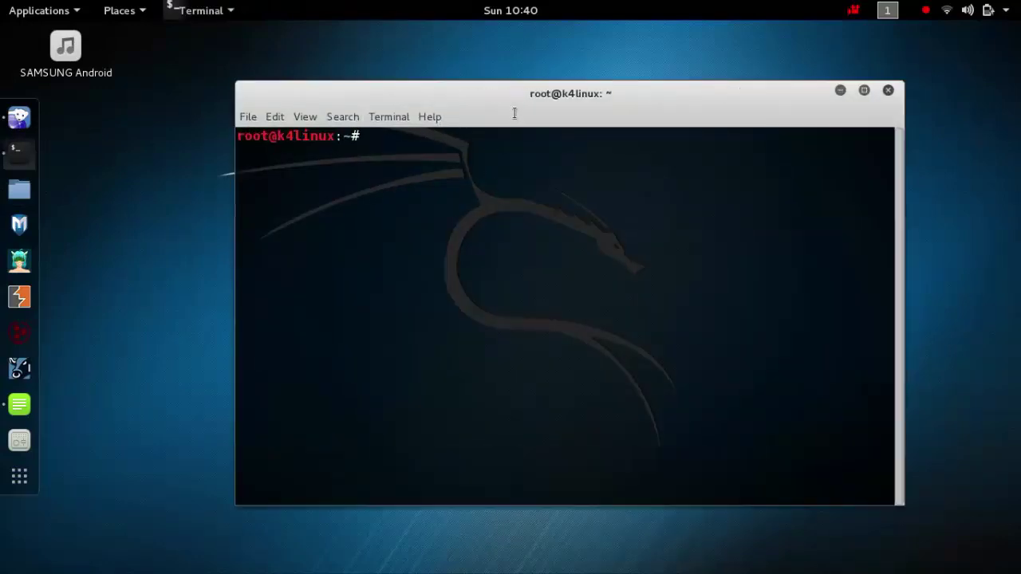
drag(515, 110, 476, 104)
text(cd D)
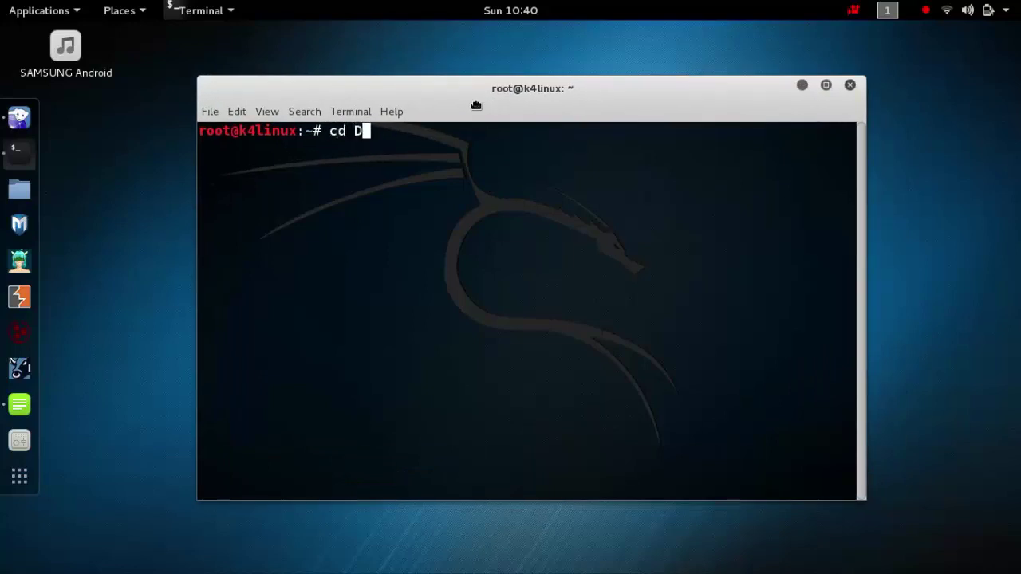
text(own)
key(Tab)
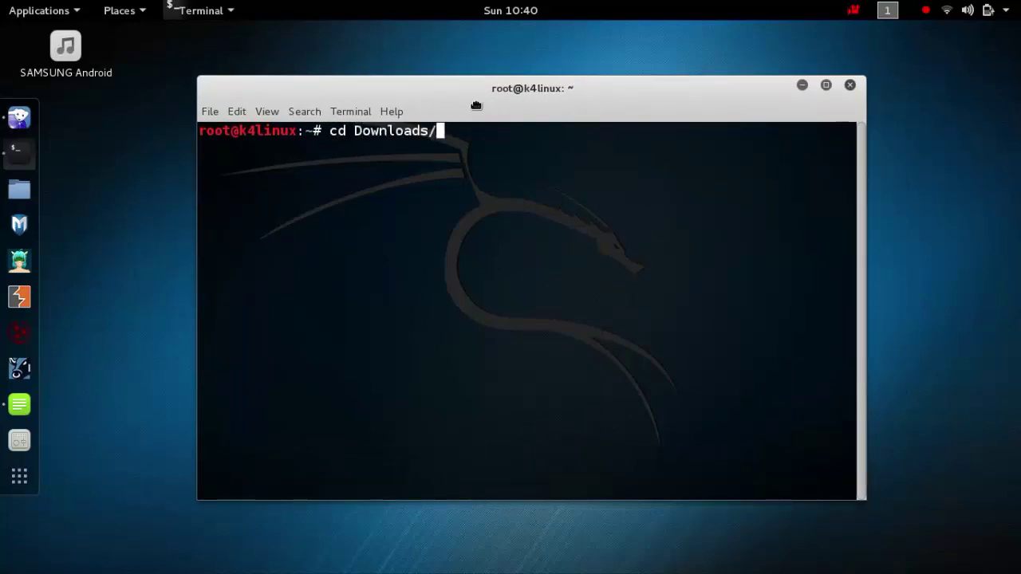
key(Return)
text(ls)
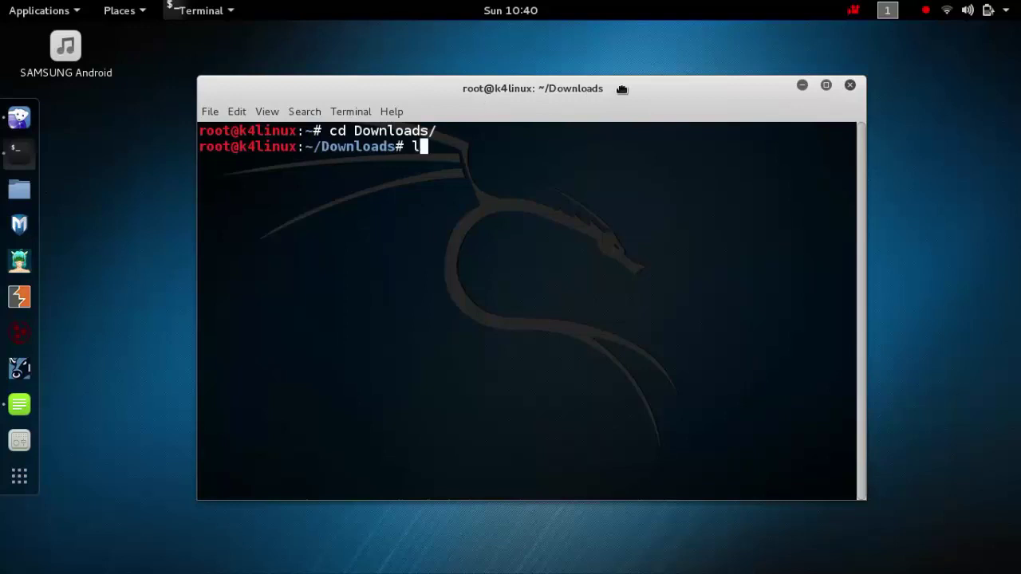
key(Return)
- Run chmod a+x on VMware-Workstation-Full-11.1.2-2780323.x86_64.bundle and list the directory again
text(chmod )
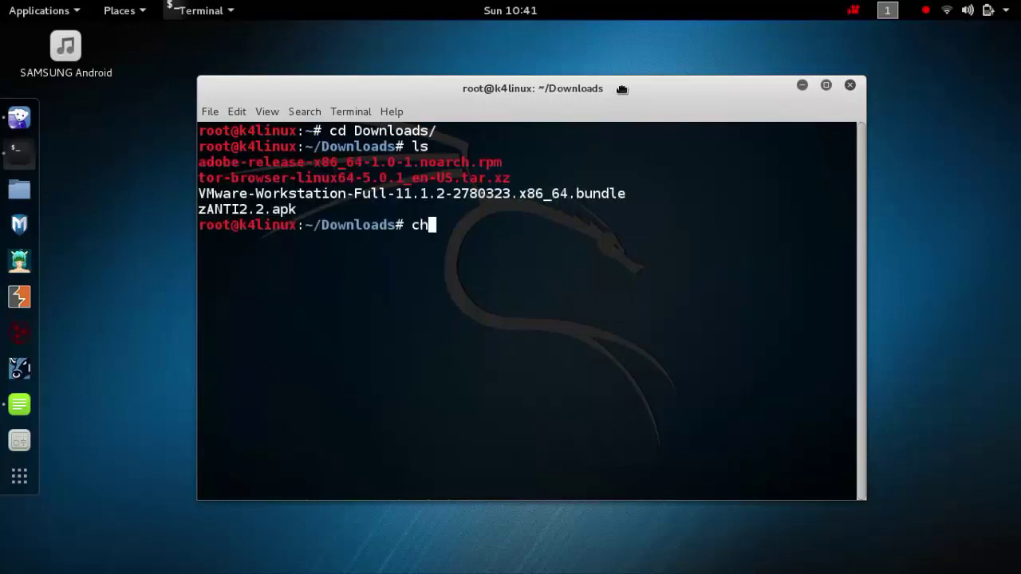
text(+x)
key(Left)
key(Left)
text(a)
key(Right)
key(Right)
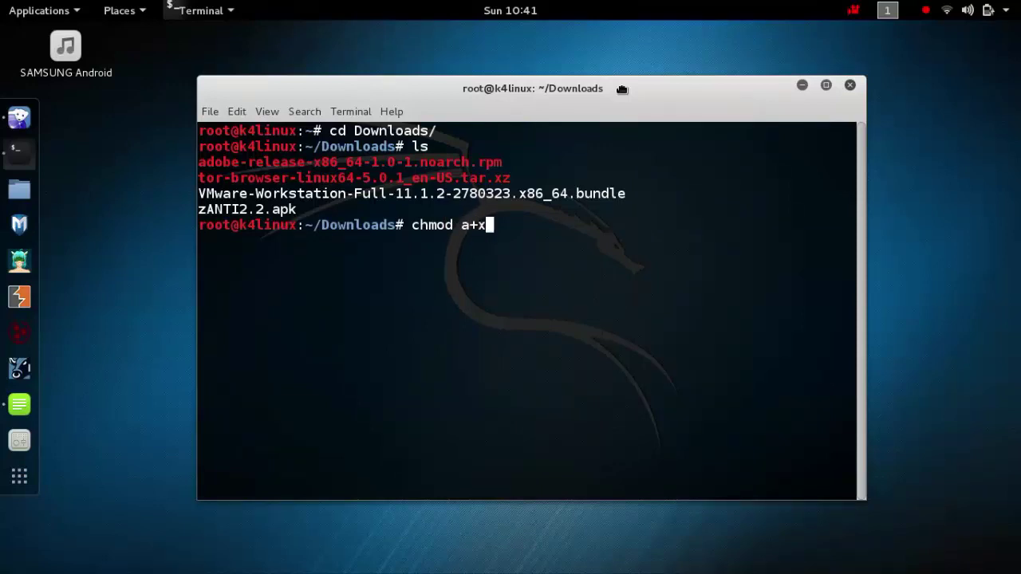
double_click(340, 199)
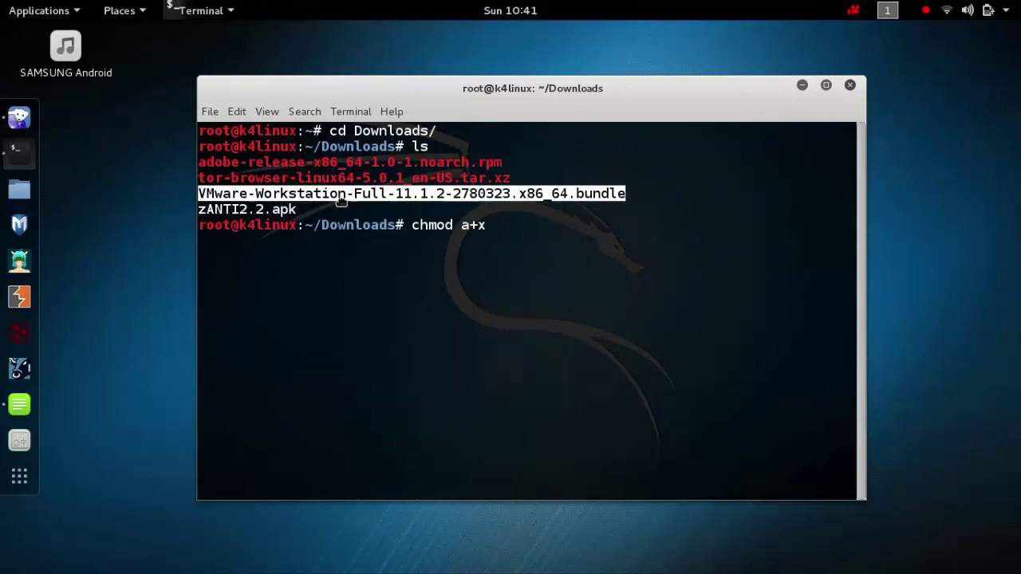
middle_click(340, 199)
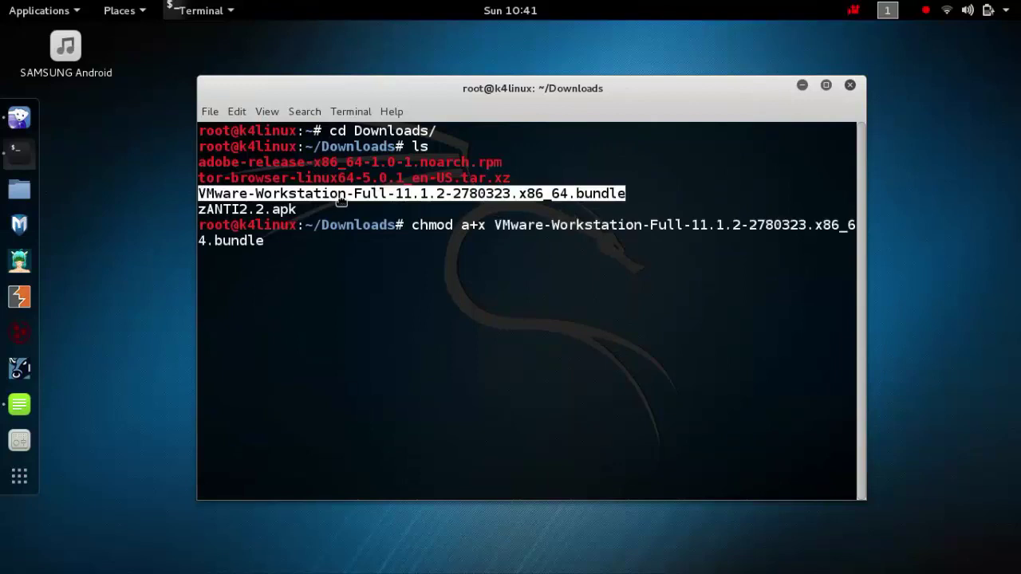
key(Return)
text(ls)
key(Return)
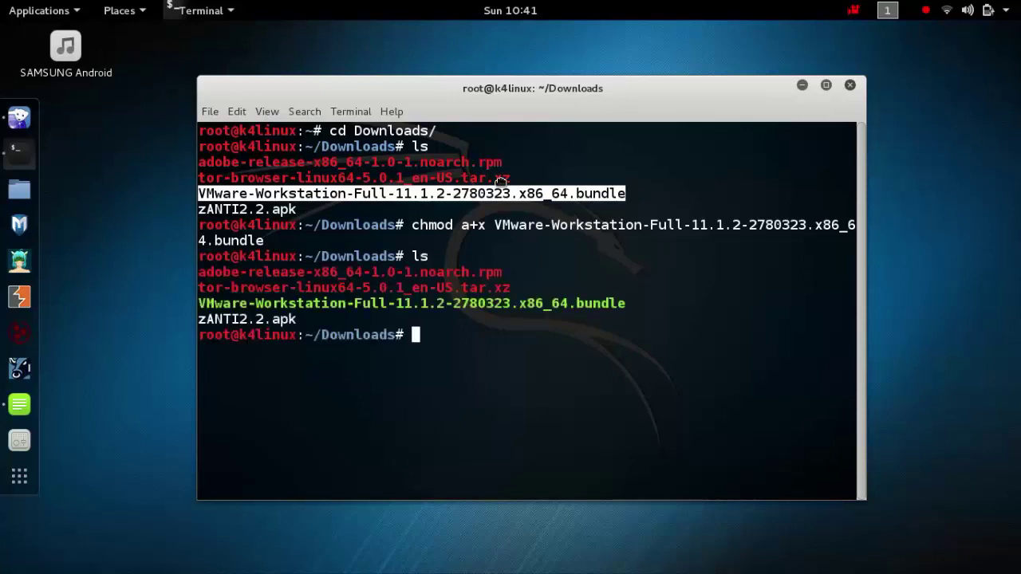
- Launch the installer with ./VMware-Workstation-Full-11.1.2-2780323.x86_64.bundle and widen the terminal window
text(./)
middle_click(500, 182)
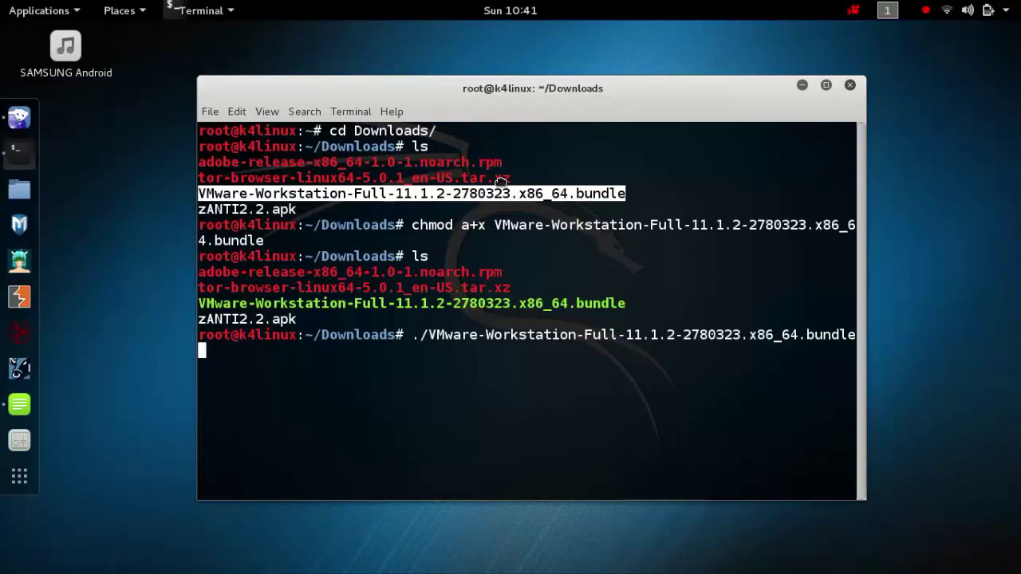
drag(199, 76, 77, 123)
drag(457, 148, 507, 62)
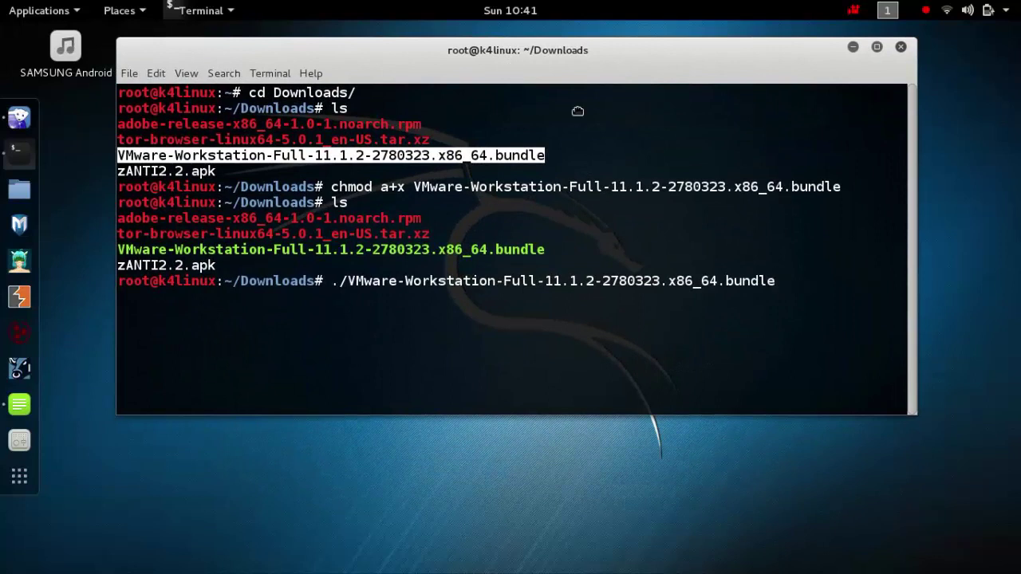
key(Return)
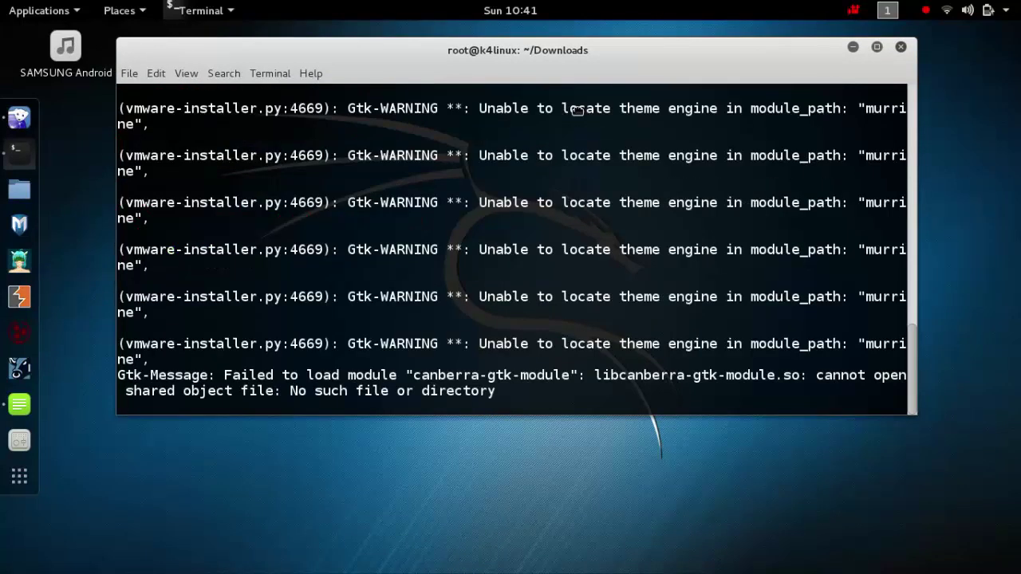
drag(120, 40, 58, 51)
drag(474, 69, 554, 67)
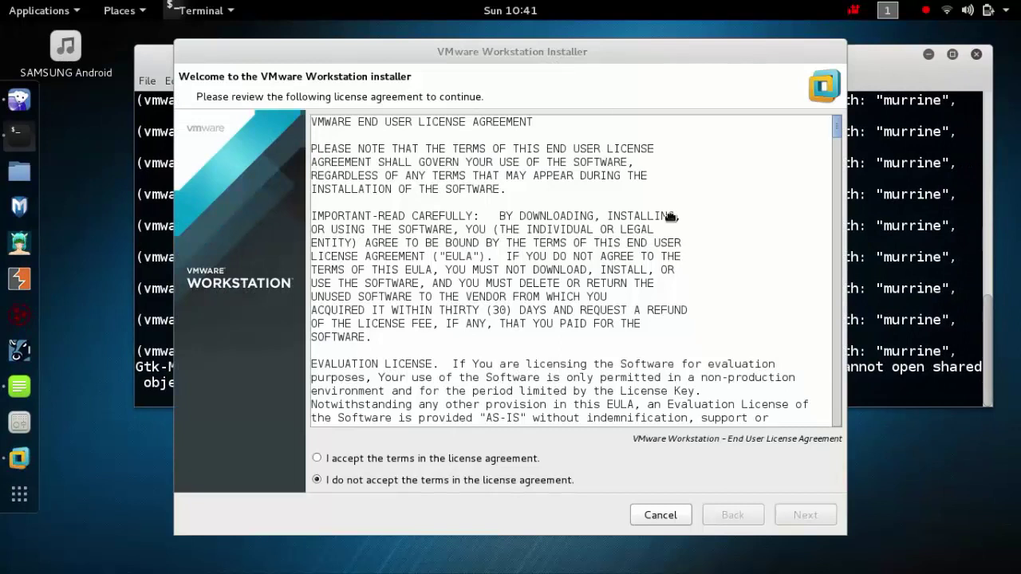
- Accept the license agreements for VMware Workstation and the VMware OVF Tool component and continue
click(372, 459)
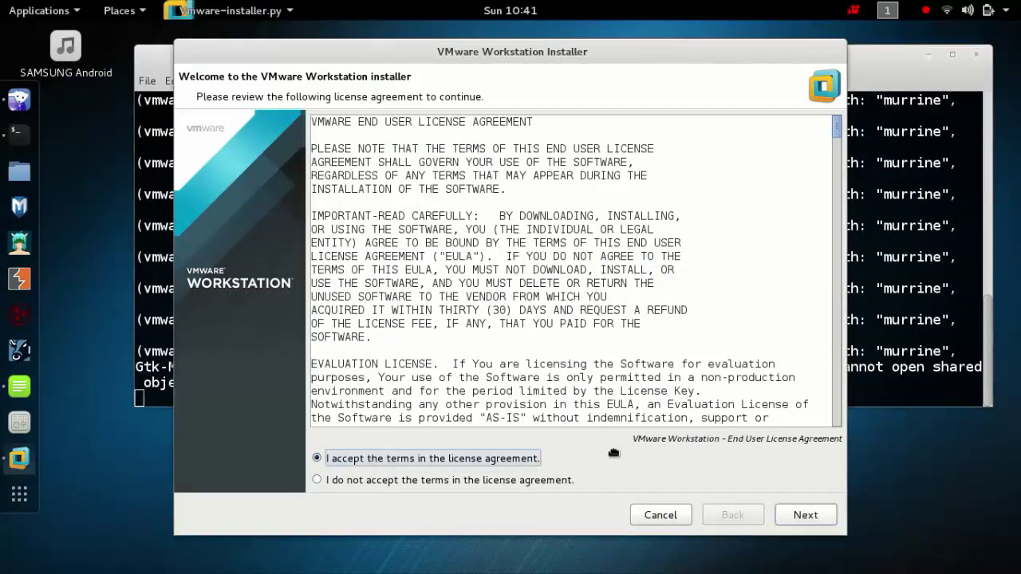
click(829, 523)
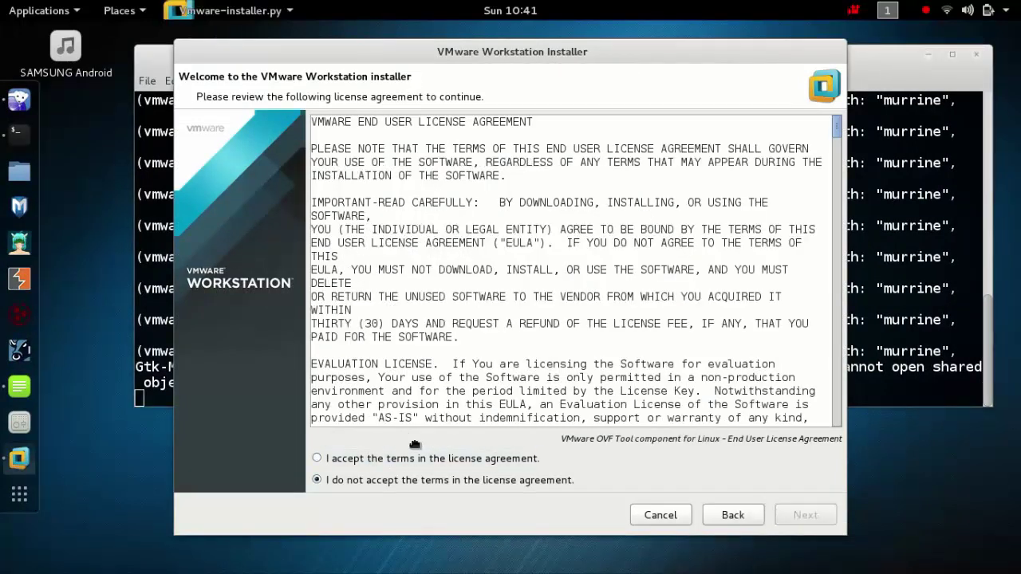
click(389, 461)
click(807, 517)
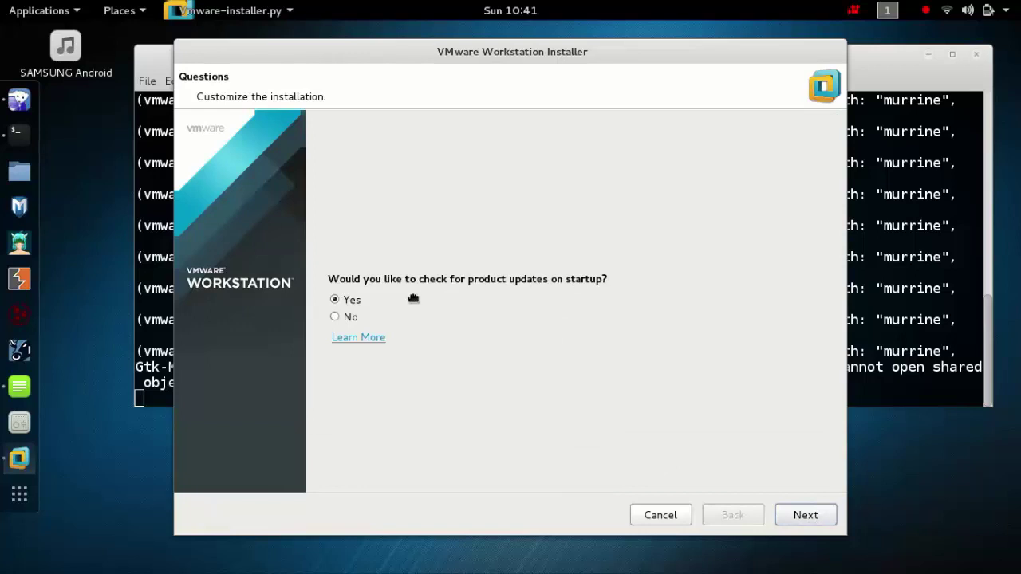
- Answer No to checking for product updates on startup and No to sending anonymous usage statistics to VMware
click(336, 316)
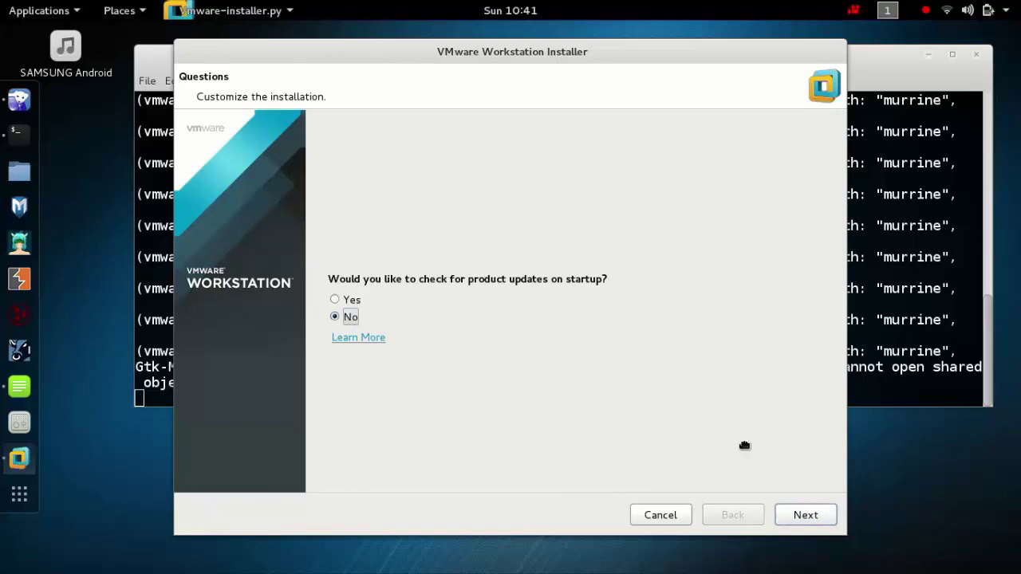
click(804, 517)
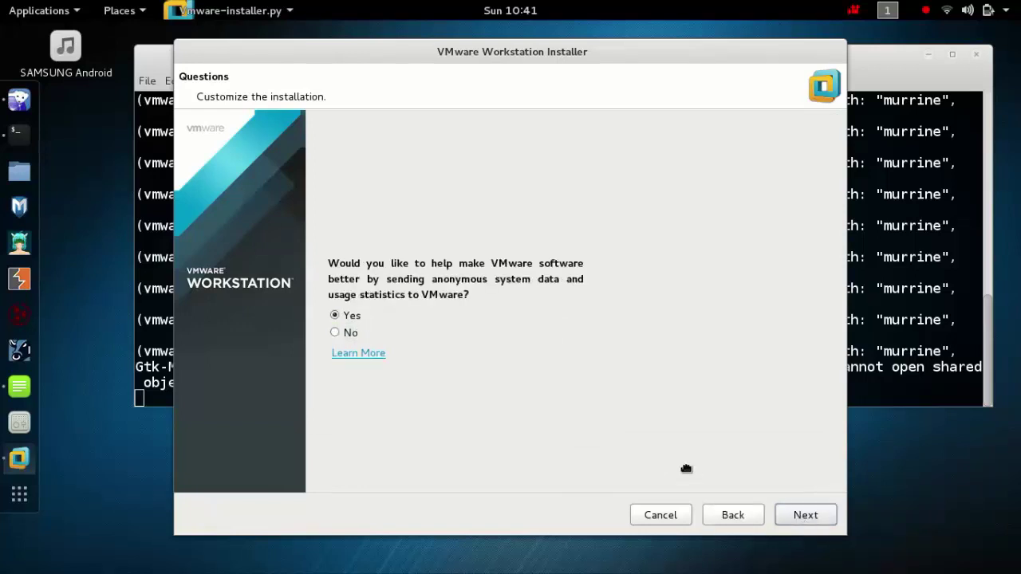
click(351, 333)
click(797, 516)
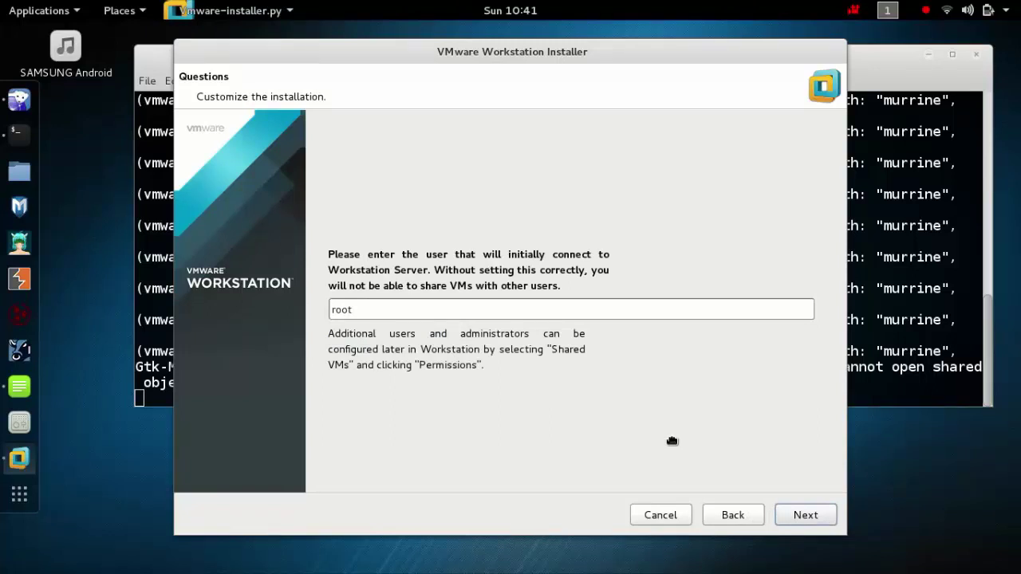
- Accept root as the Workstation Server user and HTTPS port 443, leave the license key blank, and start the installation
click(798, 516)
click(798, 516)
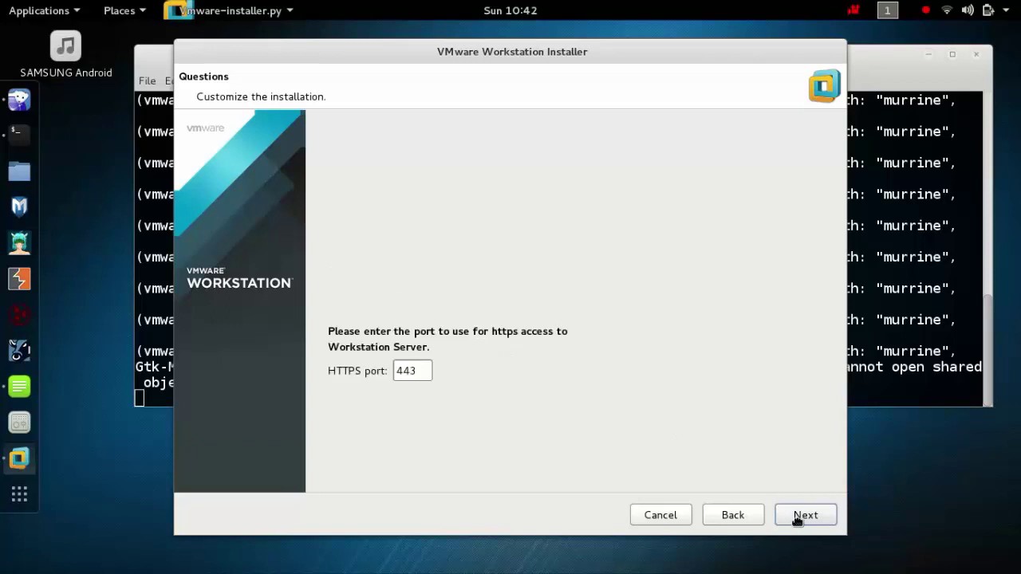
click(798, 515)
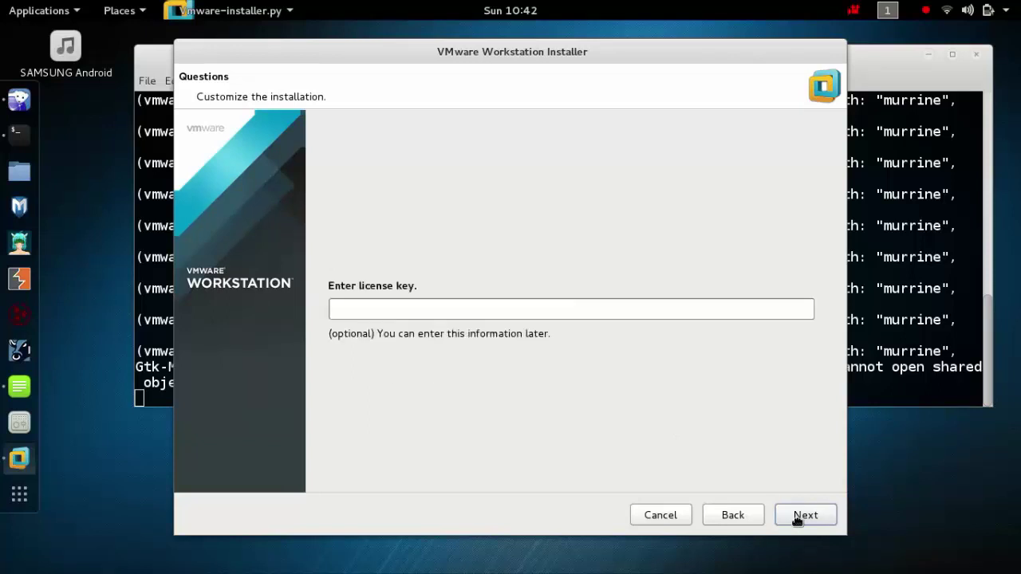
click(797, 517)
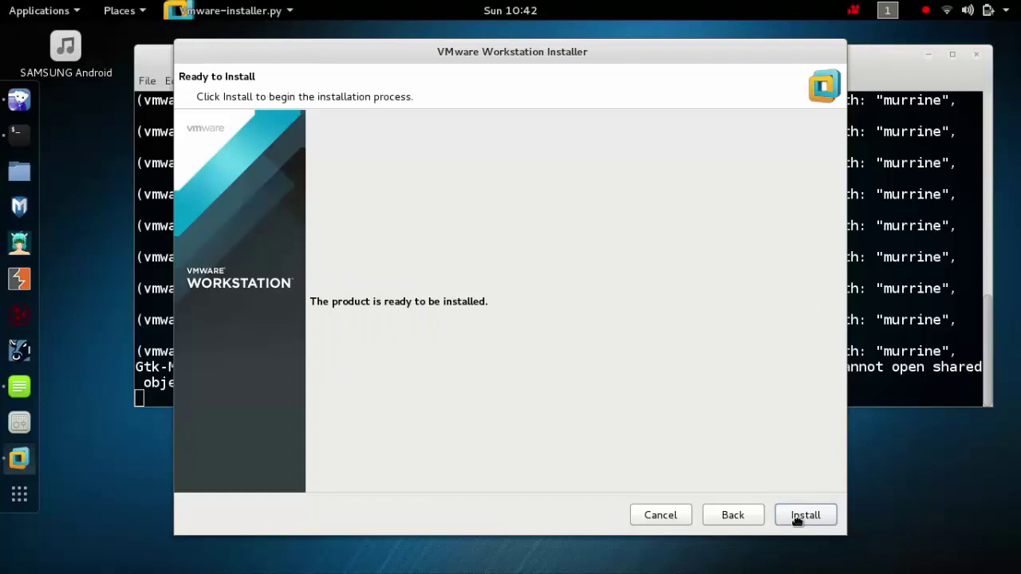
click(798, 518)
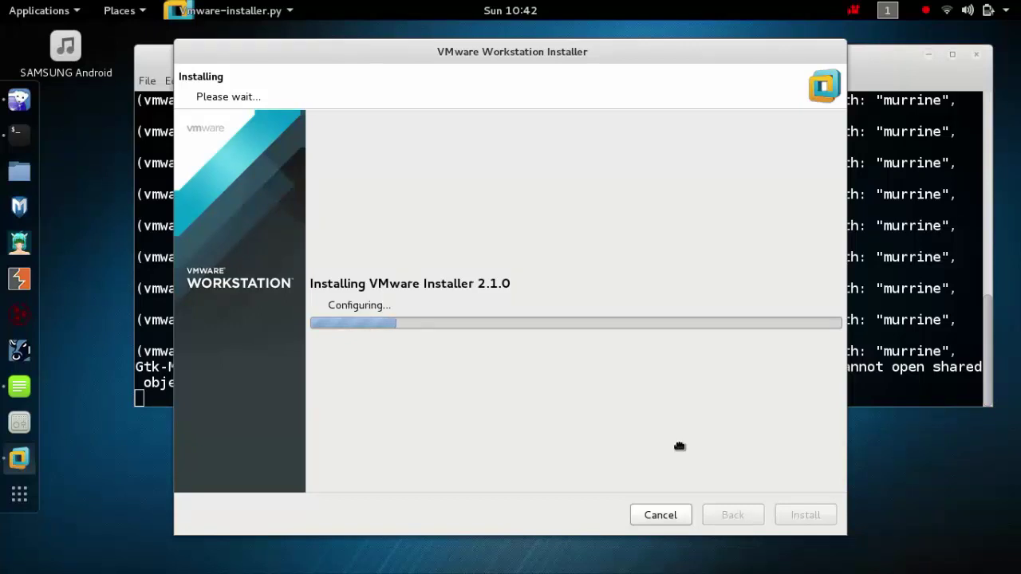
drag(511, 51, 525, 51)
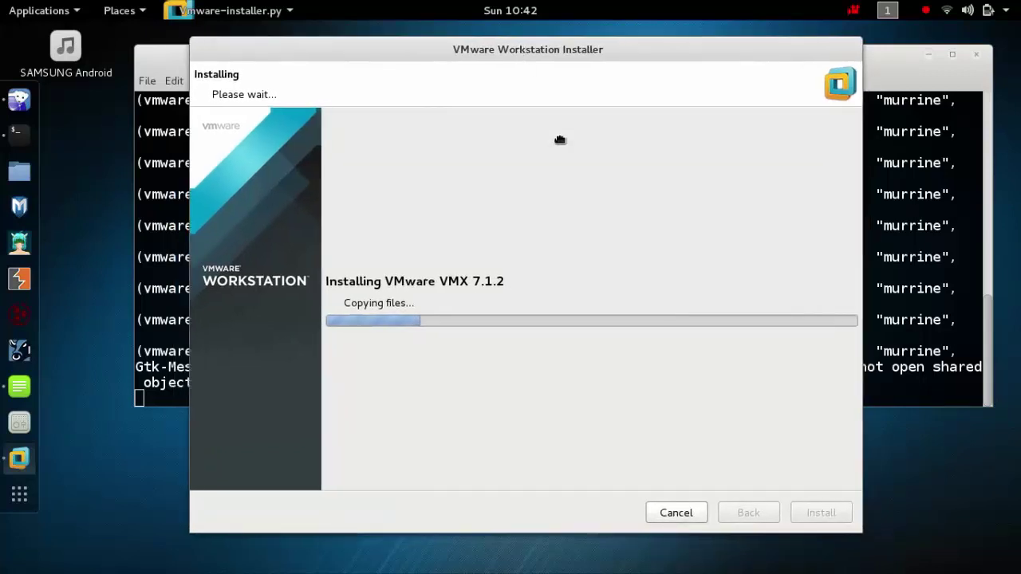
- Switch to the Leafpad note, highlight its closing visit, follow, subscribe and thanks lines, and minimize it
click(28, 398)
scroll(961, 304, down, 2)
drag(724, 350, 627, 352)
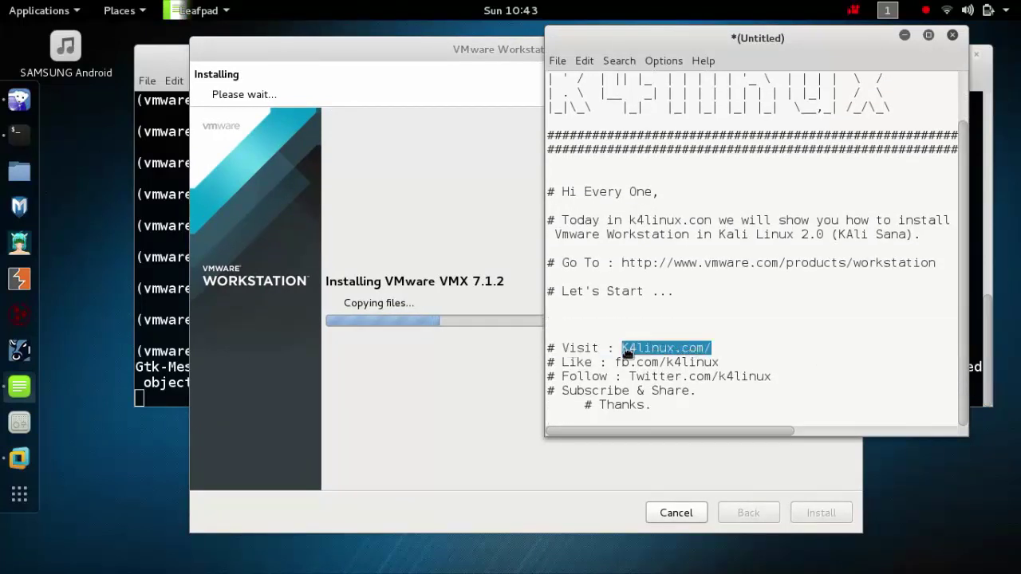
drag(764, 376, 635, 378)
drag(710, 399, 556, 398)
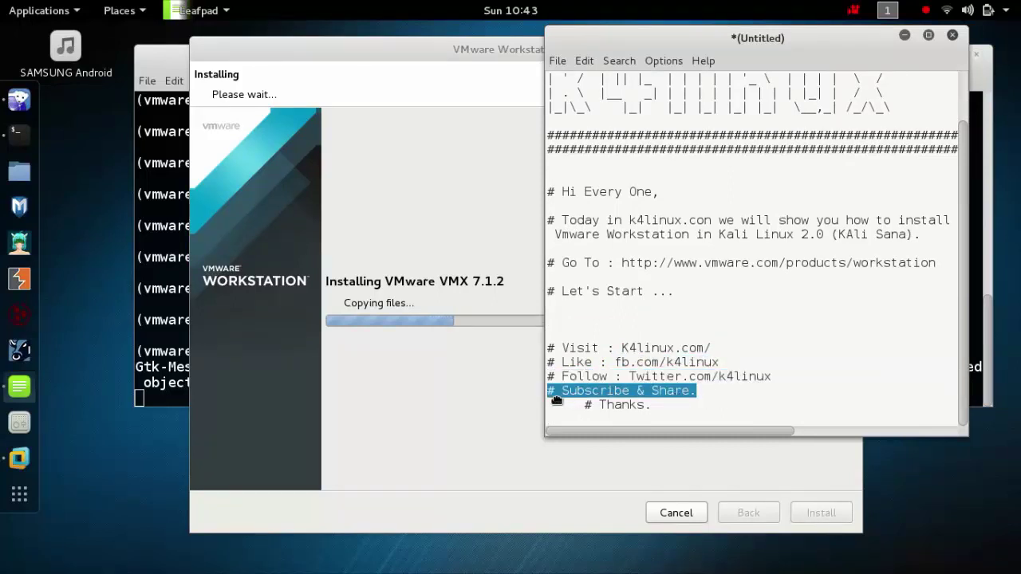
drag(678, 422, 579, 421)
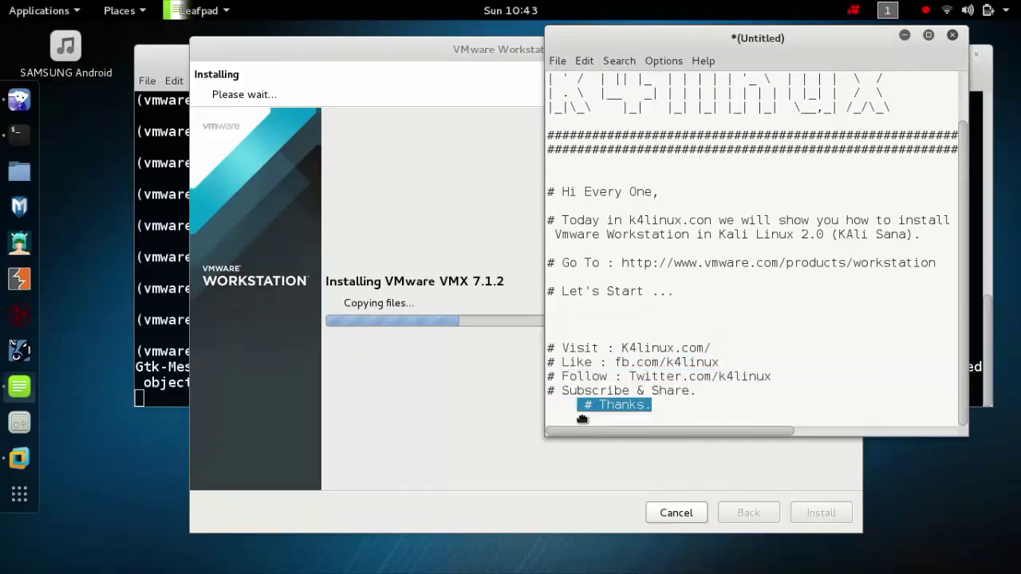
click(906, 36)
drag(571, 64, 588, 55)
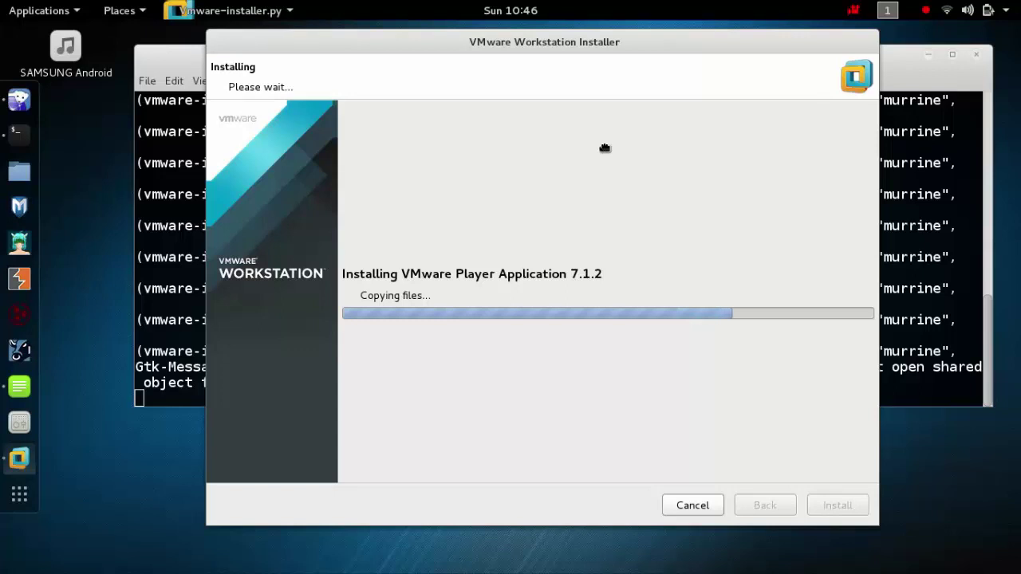
drag(479, 45, 499, 58)
drag(236, 125, 298, 75)
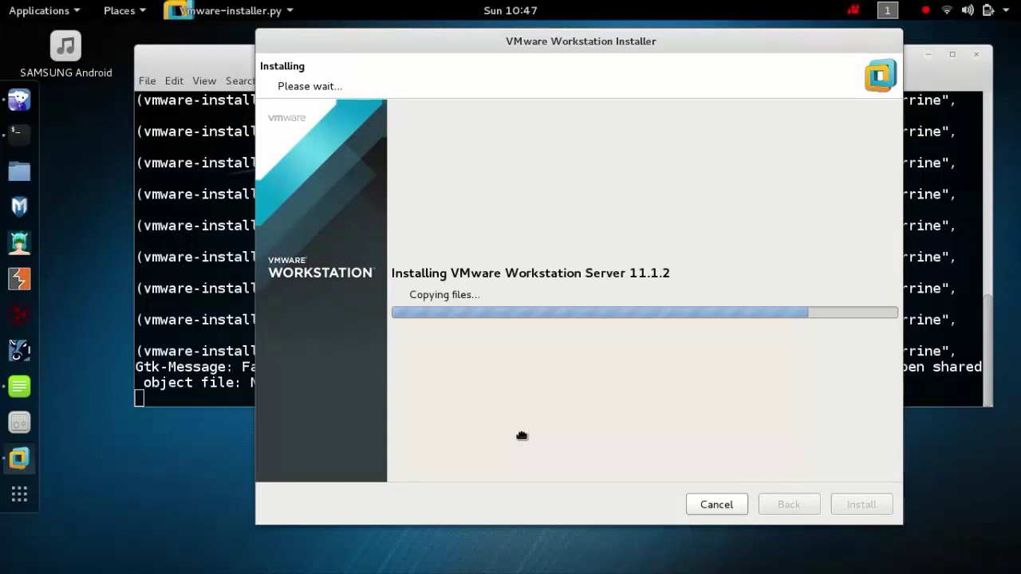
drag(542, 41, 508, 41)
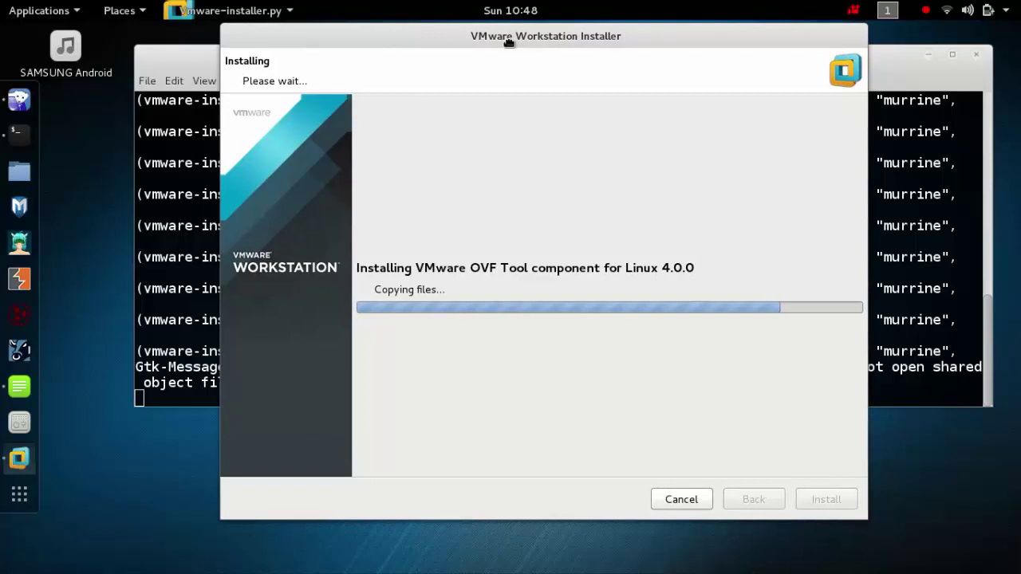
drag(508, 41, 507, 43)
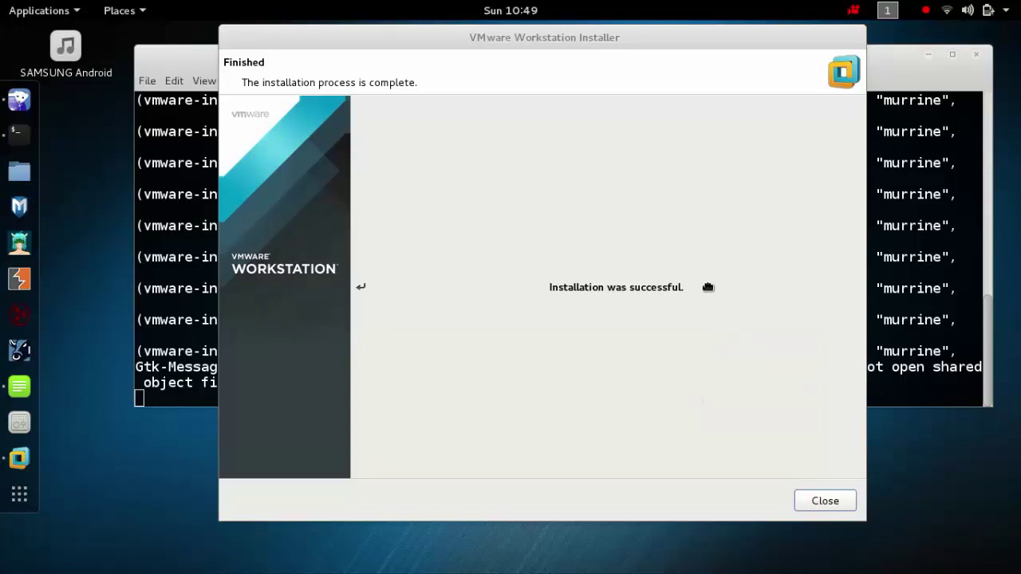
- Close the finished installer and the terminal, and launch VMware Workstation by searching the applications for "vmwa"
click(827, 507)
key(ctrl+d)
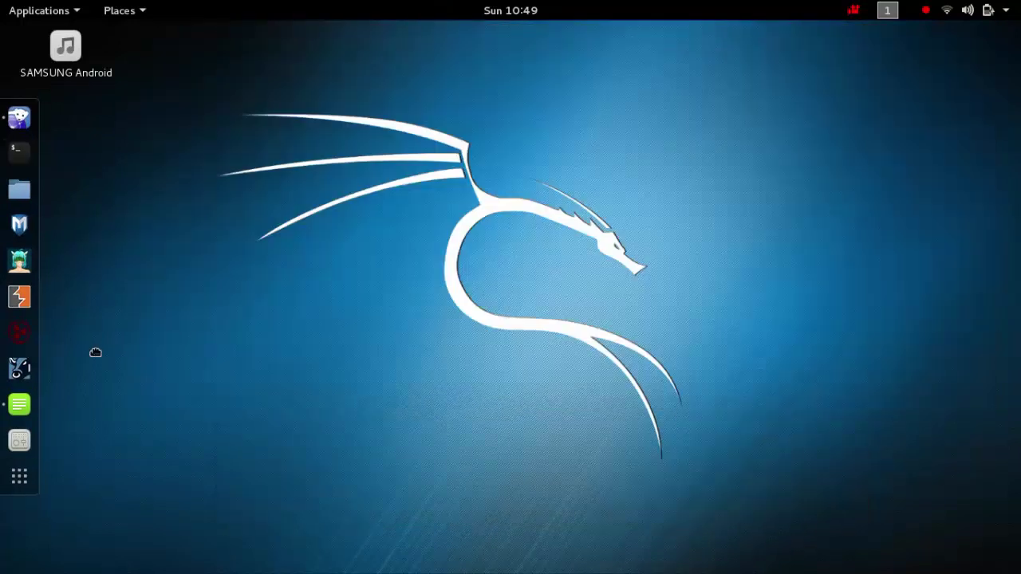
click(21, 477)
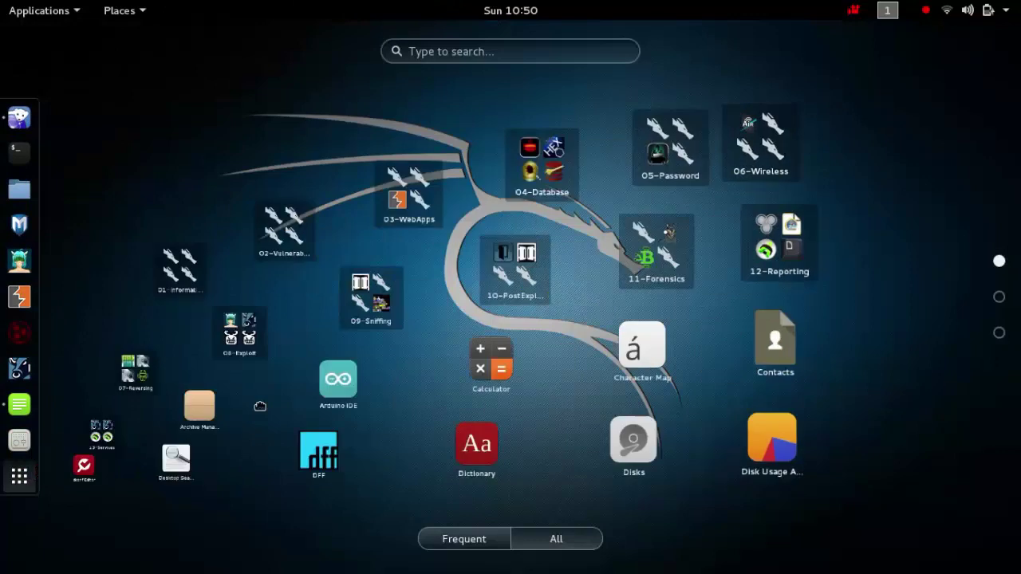
click(498, 57)
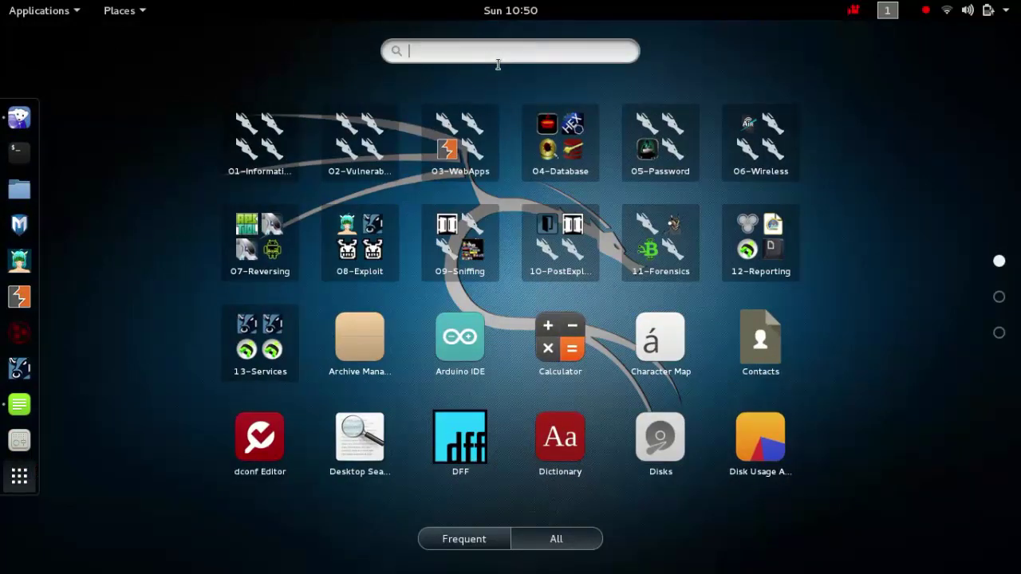
text(vmwa)
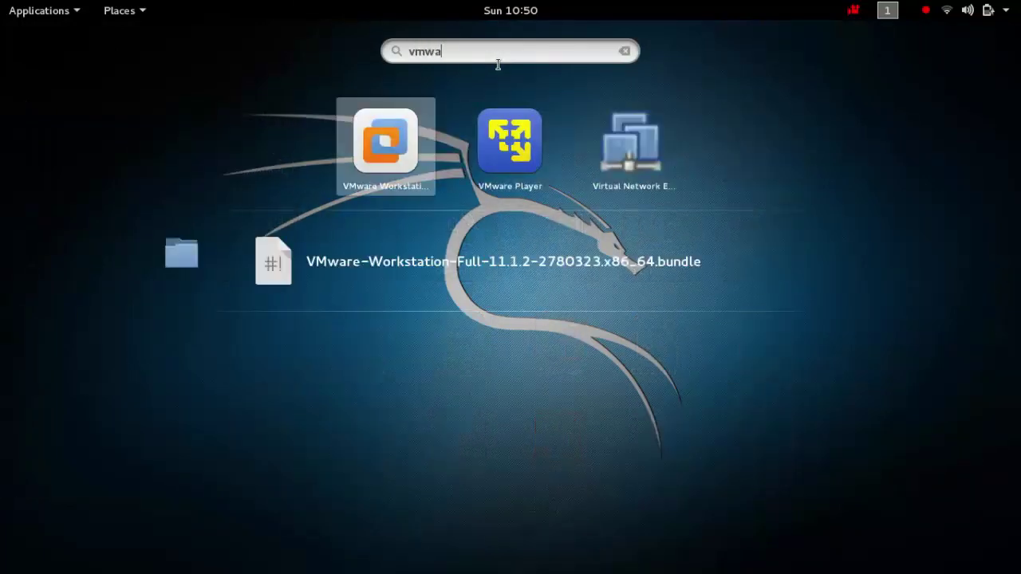
click(379, 144)
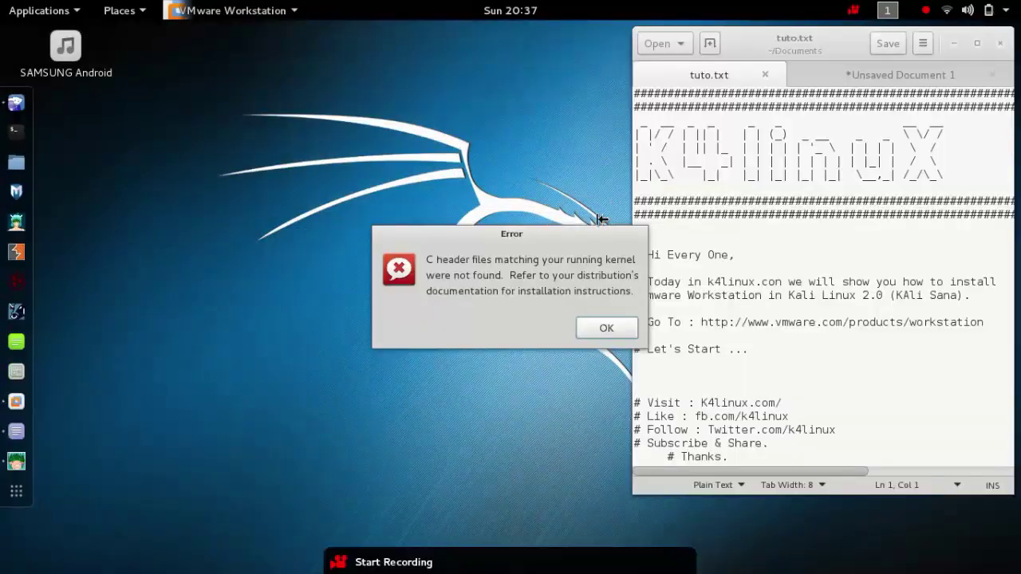
- Dismiss the error about missing C header files and cancel the VMware Kernel Module Updater
drag(591, 239, 529, 183)
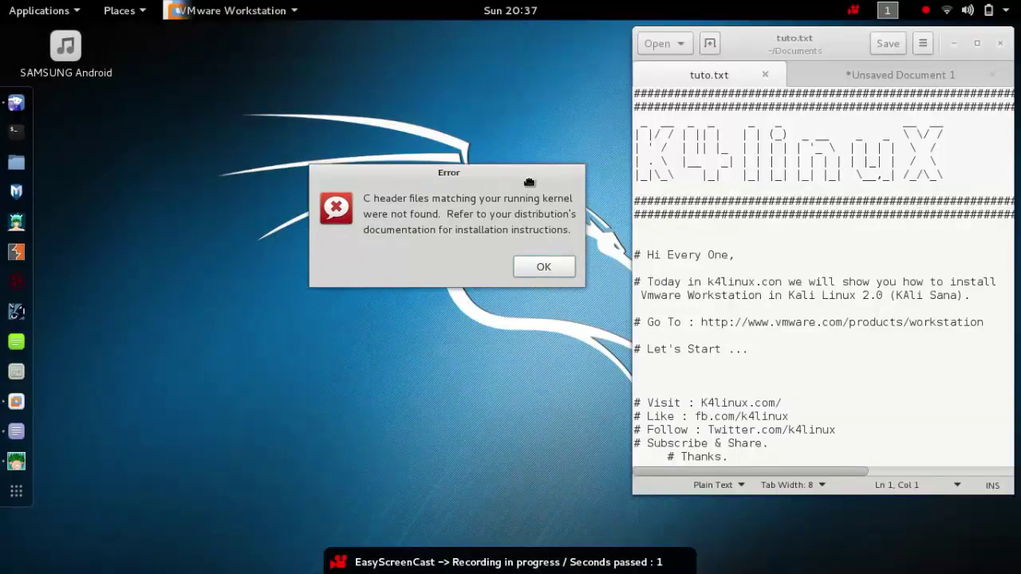
click(540, 270)
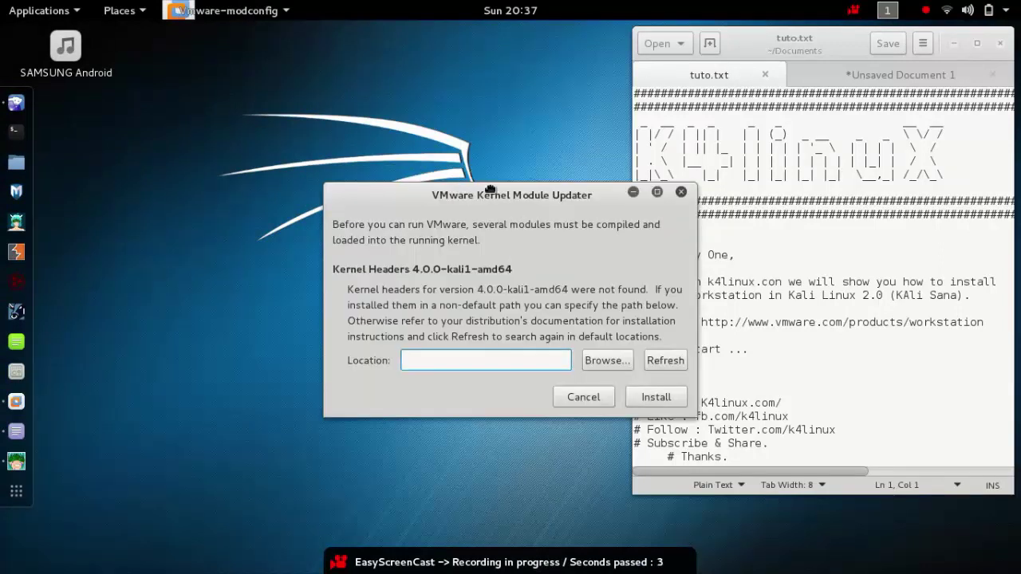
drag(491, 193, 482, 137)
click(571, 339)
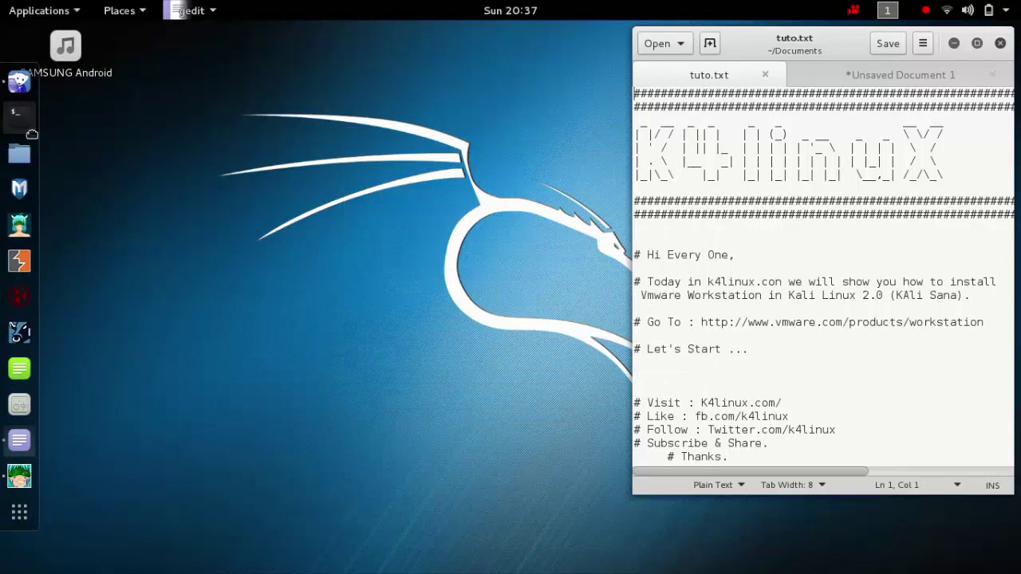
- Run apt-get update && apt-get upgrade -y from the unsaved gedit document in a new terminal, and widen the terminal window
click(31, 128)
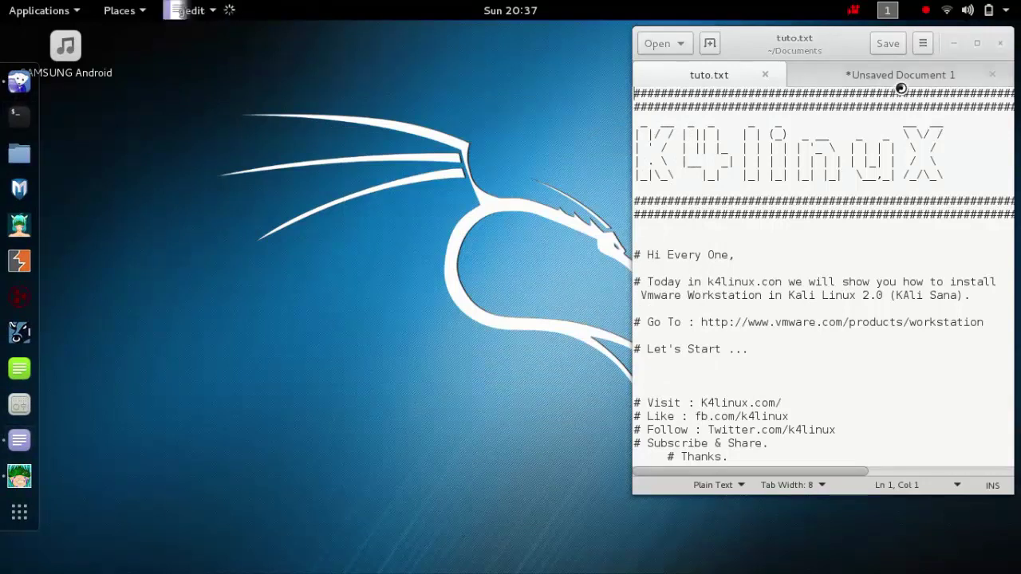
click(900, 83)
drag(886, 139, 649, 137)
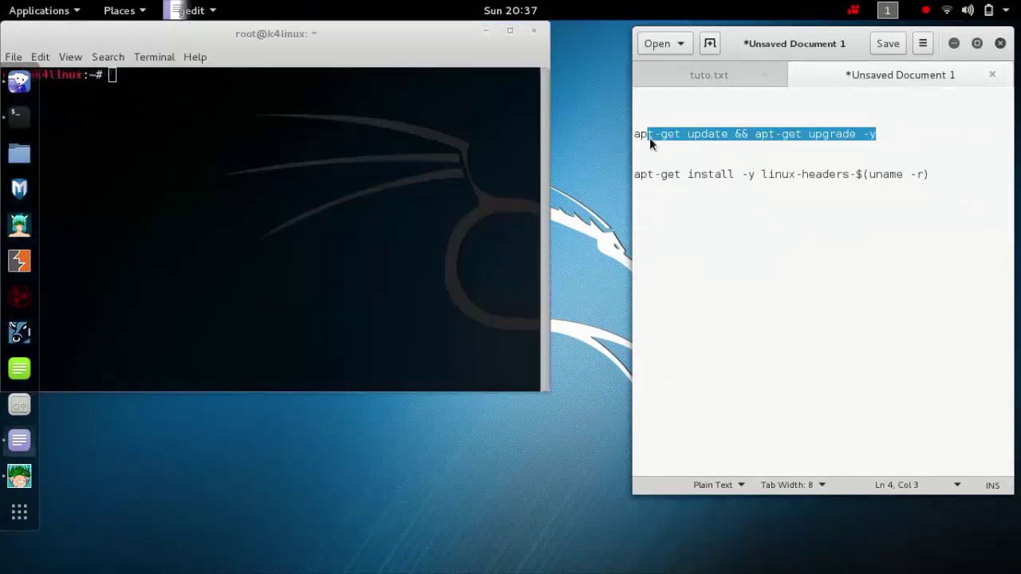
click(253, 178)
drag(319, 40, 506, 167)
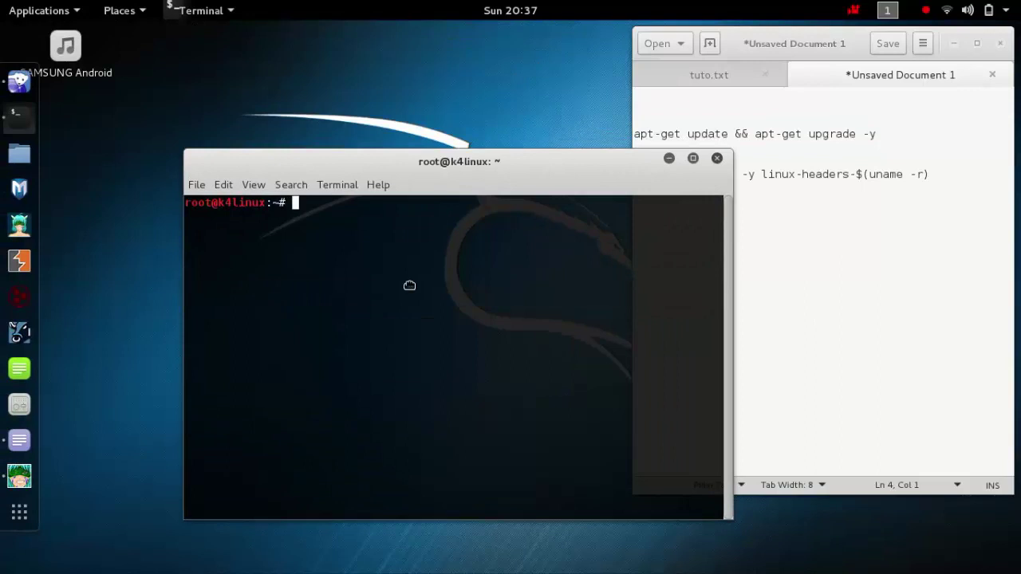
text(apt-get update && apt-get upgrade -y)
key(Return)
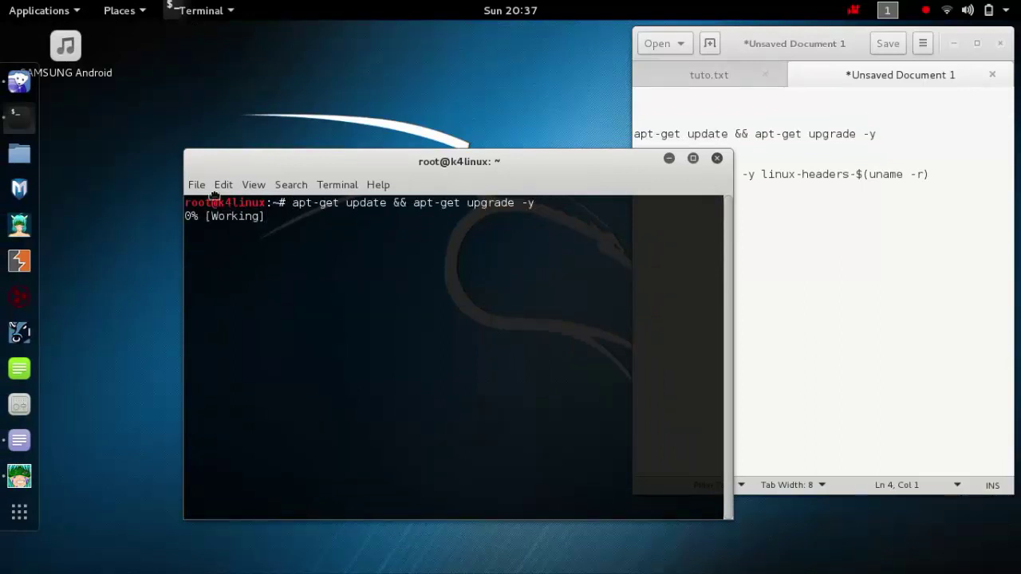
drag(194, 155, 93, 155)
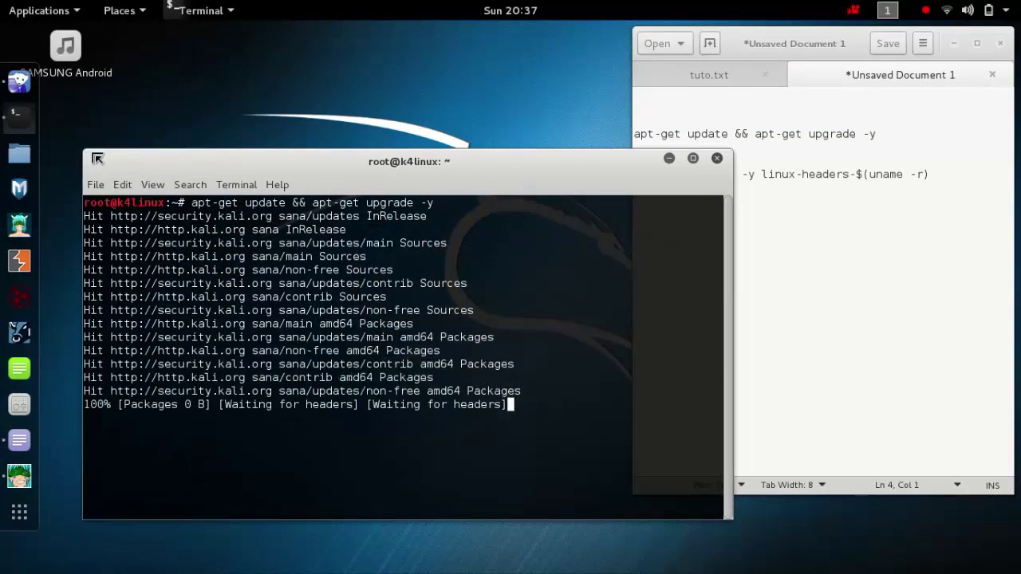
drag(399, 181, 458, 117)
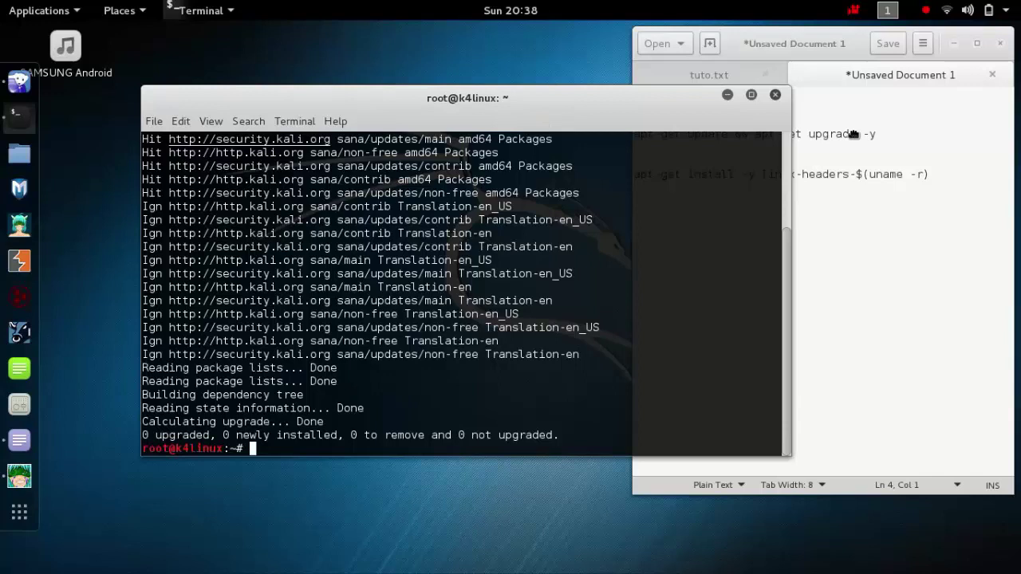
- Copy apt-get install -y linux-headers-$(uname -r) from the unsaved document and run it in the terminal
click(965, 153)
click(943, 185)
drag(943, 185, 632, 177)
drag(872, 304, 463, 368)
key(Return)
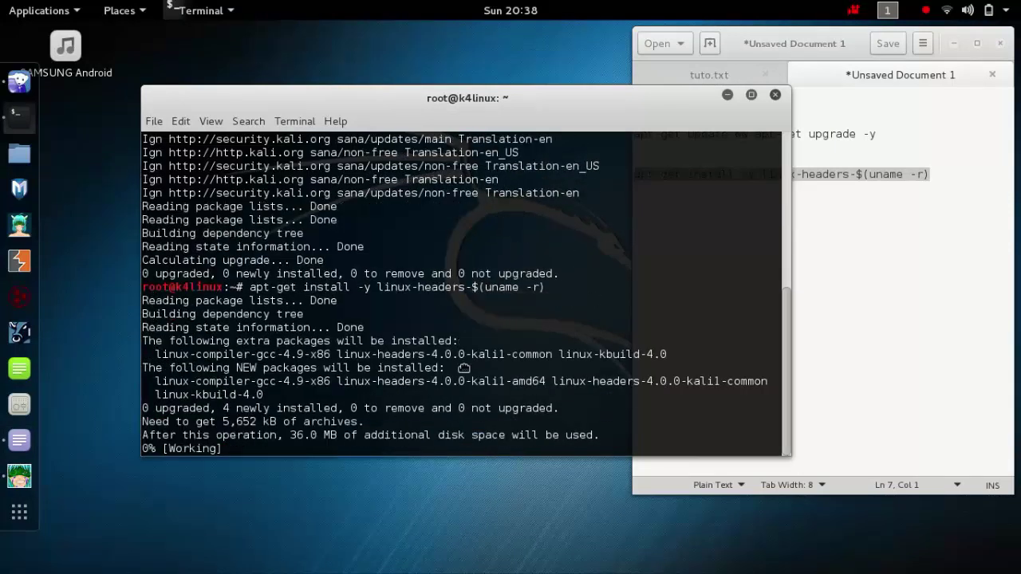